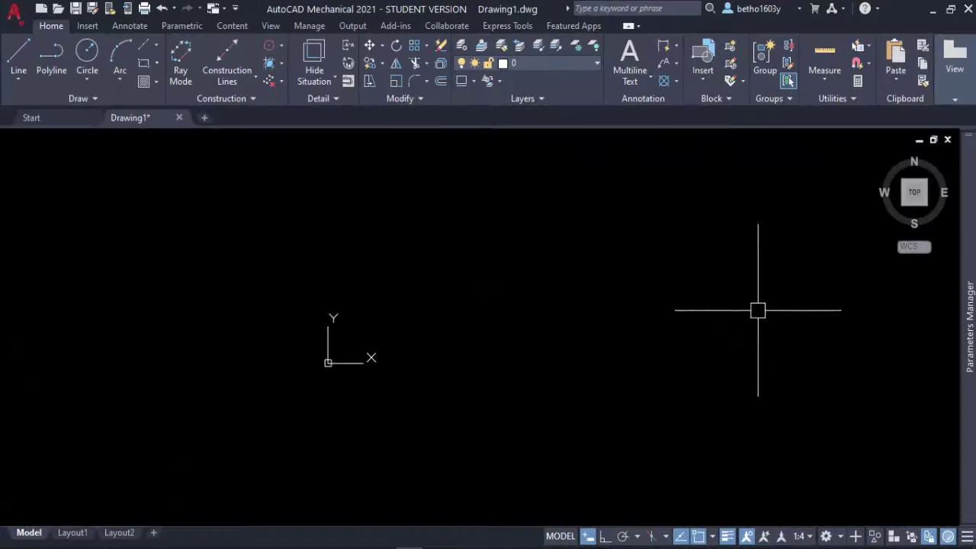
- Pick 3D Modeling from the status-bar workspace list, then start the screen markup tool
middle_drag(733, 334, 559, 428)
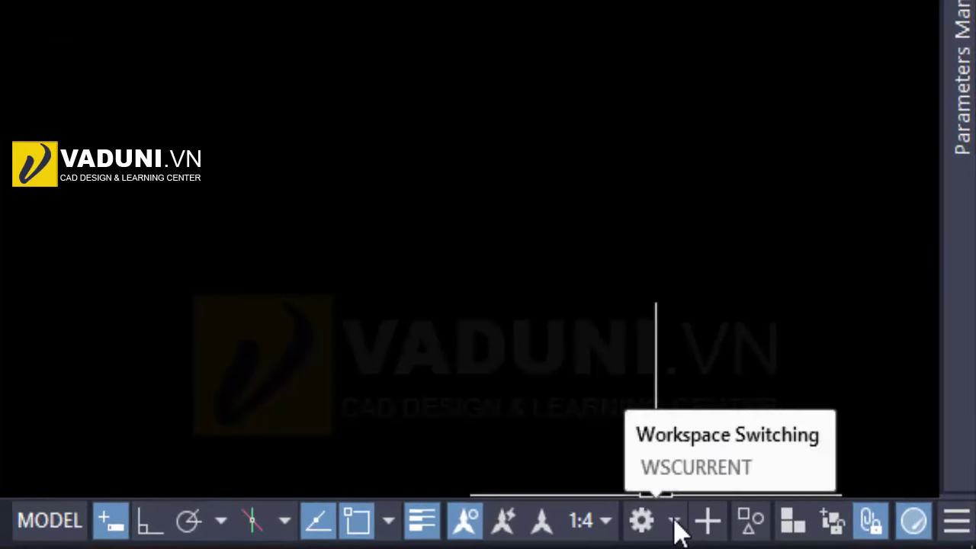
click(779, 530)
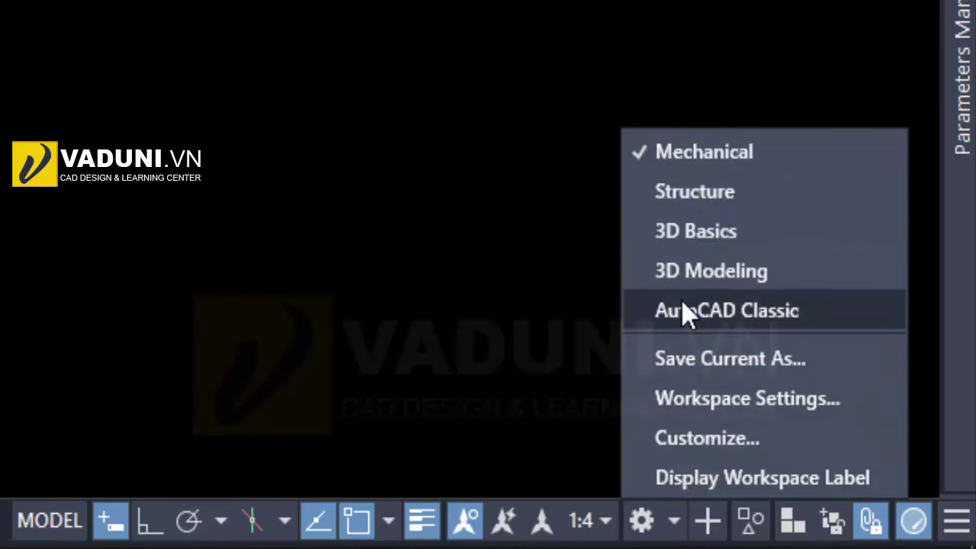
click(741, 274)
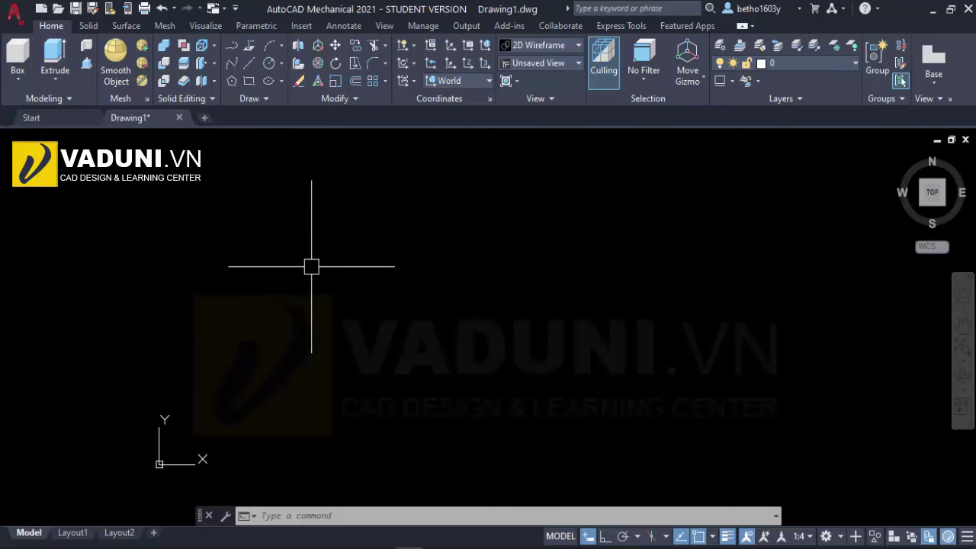
key(Print)
- Draw red rectangles around the Quick Access Toolbar and the ribbon panels
drag(0, 0, 975, 548)
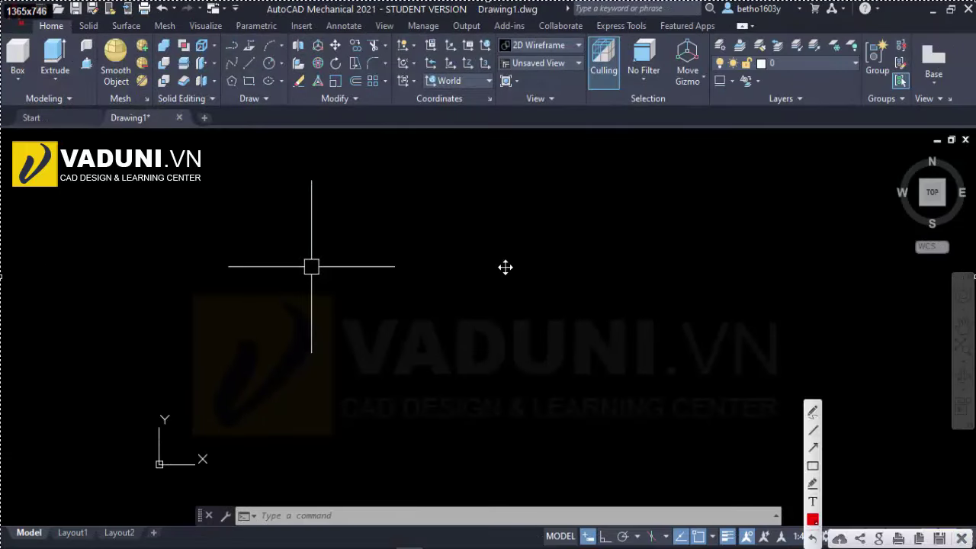
click(812, 466)
drag(2, 1, 245, 25)
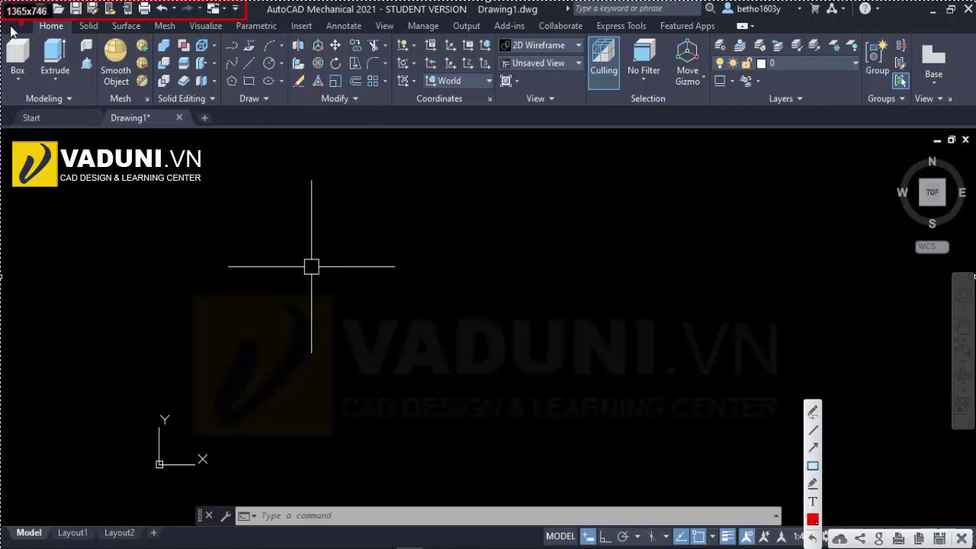
mouse_move(4, 23)
mouse_down()
mouse_move(275, 93)
mouse_move(971, 114)
mouse_up()
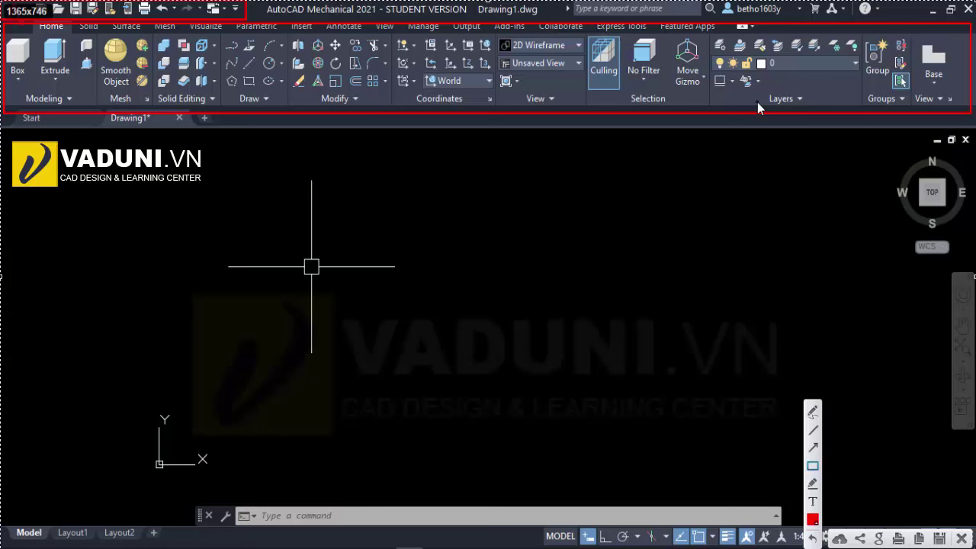
- Draw red arrows to the Home and Surface tabs and yellow highlights under the Modify panel name
click(812, 447)
drag(30, 139, 51, 34)
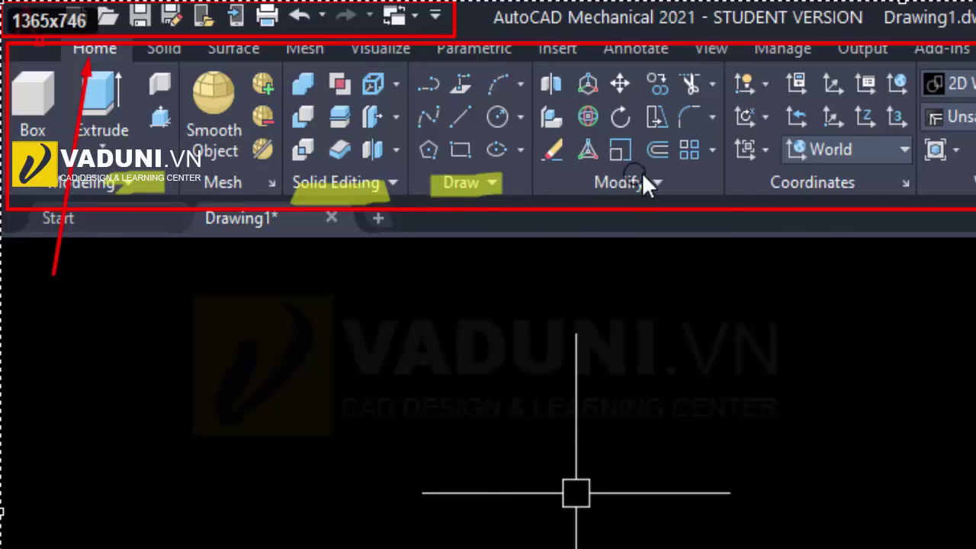
drag(674, 188, 601, 187)
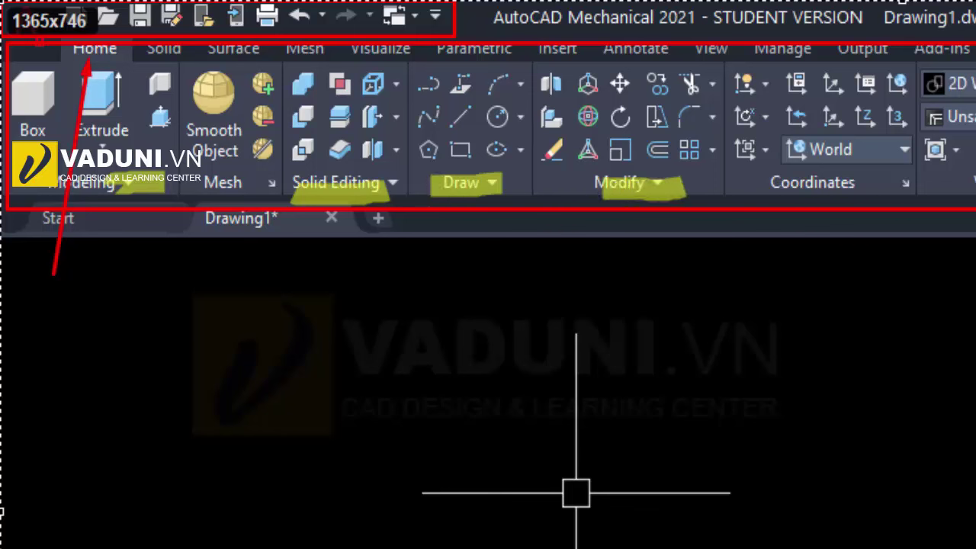
drag(975, 183, 961, 187)
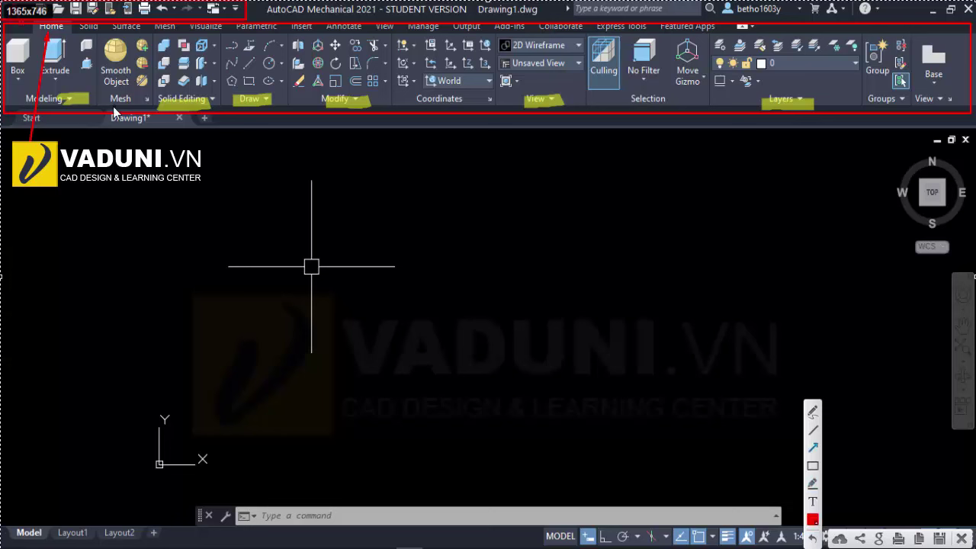
drag(139, 145, 129, 42)
- Undo the Layers and View highlights and box the Start and Drawing1 tabs in red
click(813, 465)
drag(3, 112, 238, 145)
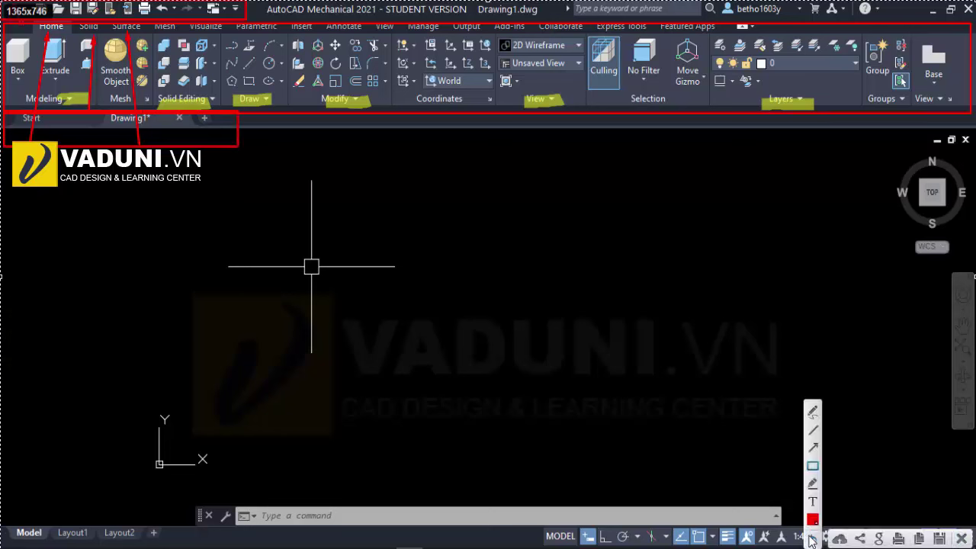
click(812, 541)
click(812, 541)
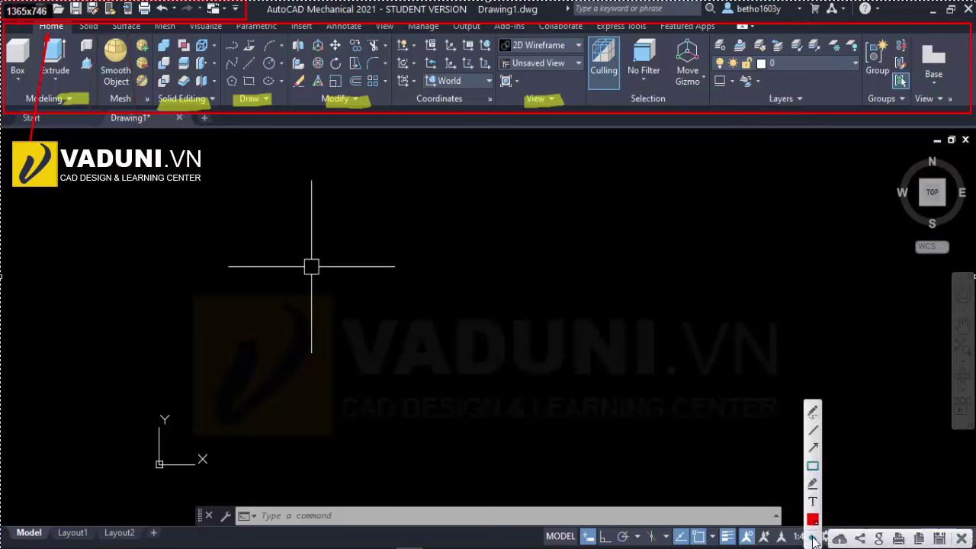
click(812, 541)
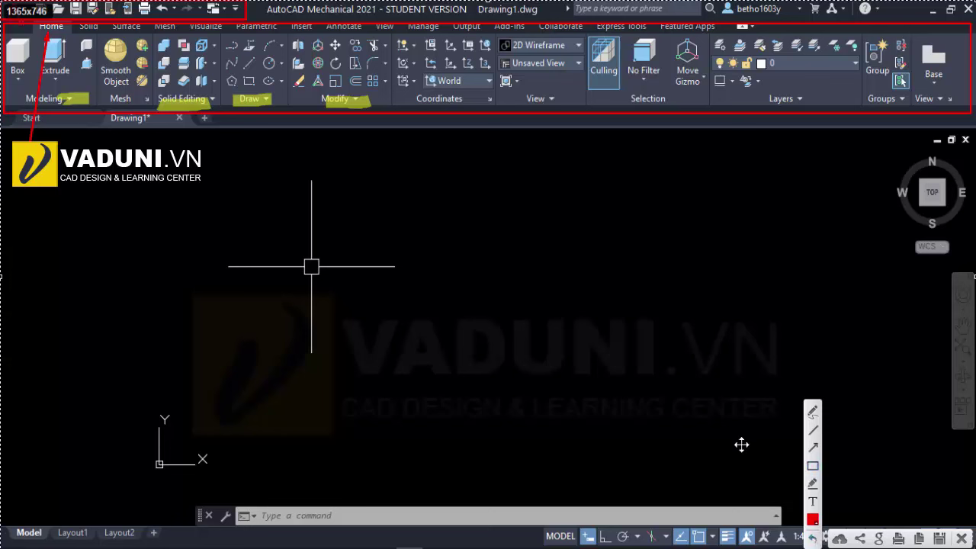
click(809, 466)
drag(1, 112, 224, 143)
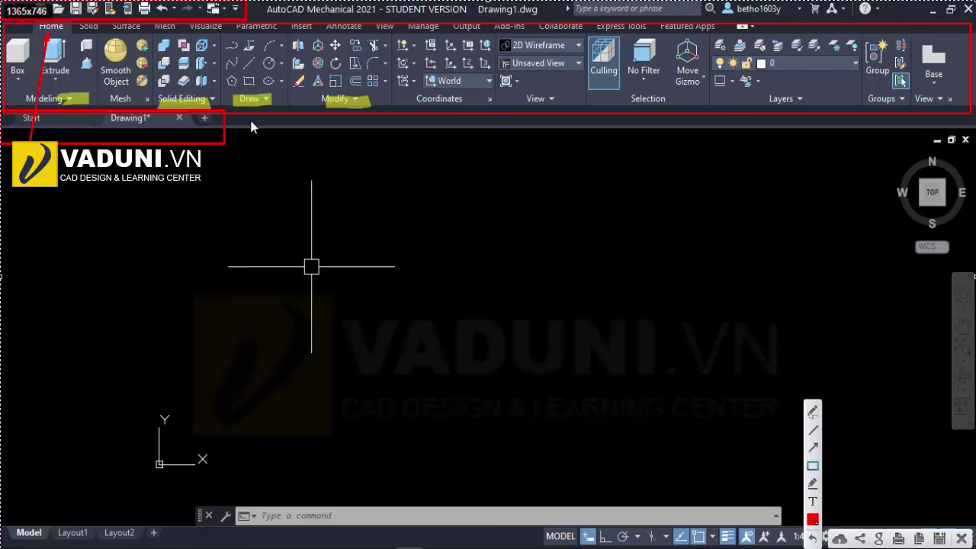
- Remove trial yellow 2 and 3 marks and box the whole drawing area in red
click(813, 483)
mouse_move(259, 110)
mouse_down()
mouse_move(249, 134)
mouse_move(276, 143)
mouse_up()
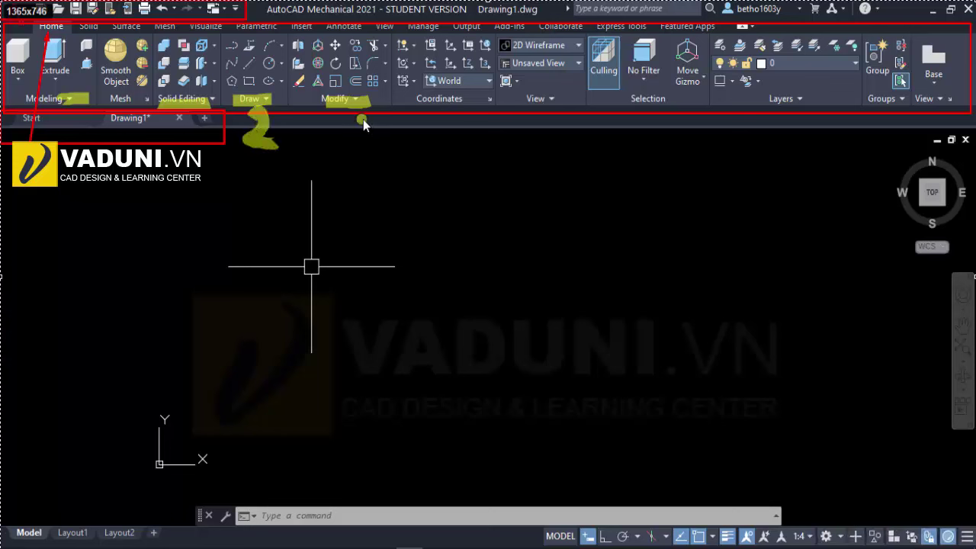
drag(358, 118, 357, 160)
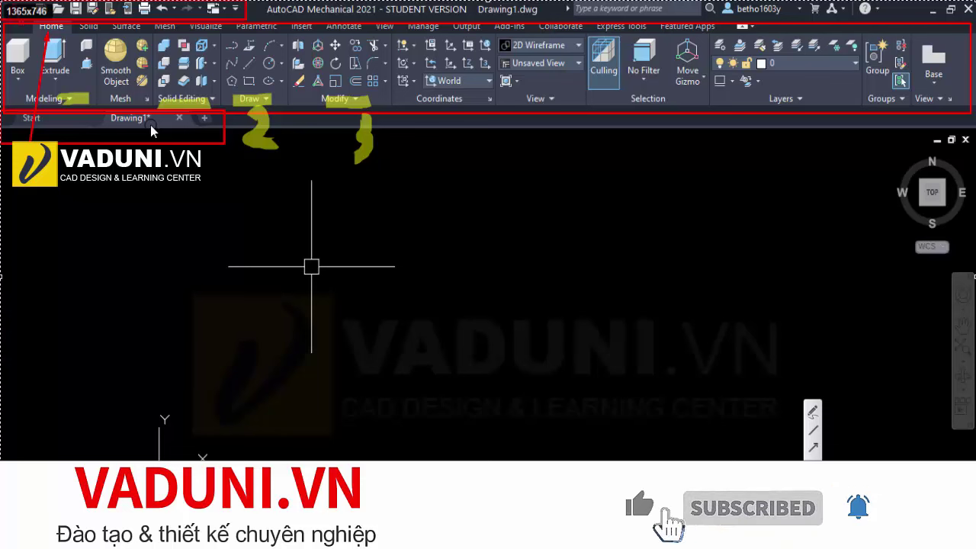
click(814, 538)
click(814, 538)
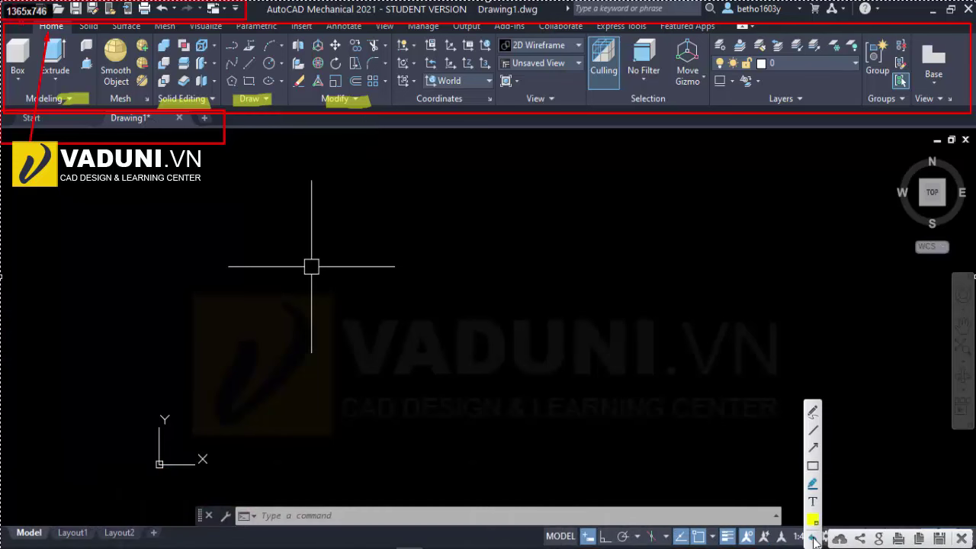
click(813, 465)
drag(13, 156, 963, 520)
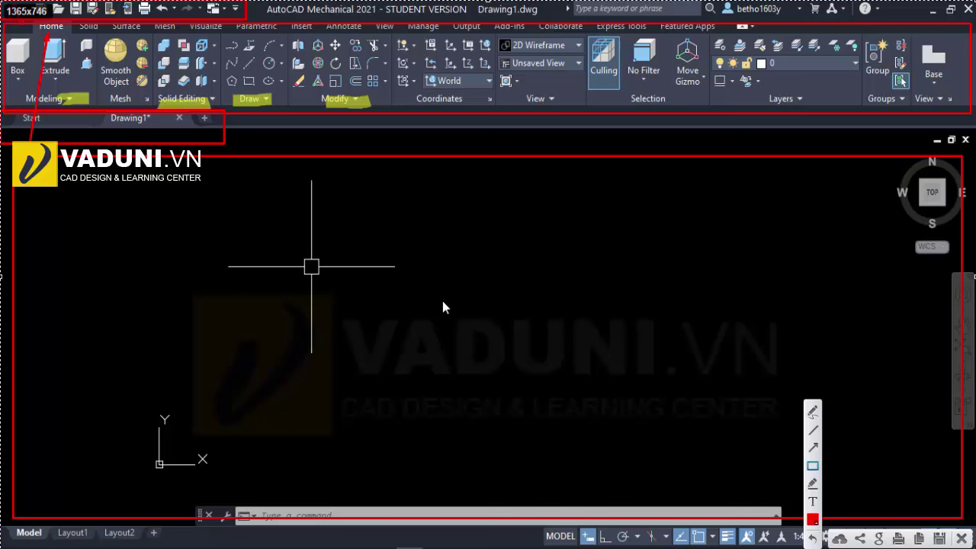
- Replace the drawing-area box with red boxes around the command line, Model/Layout tabs and ViewCube
click(813, 539)
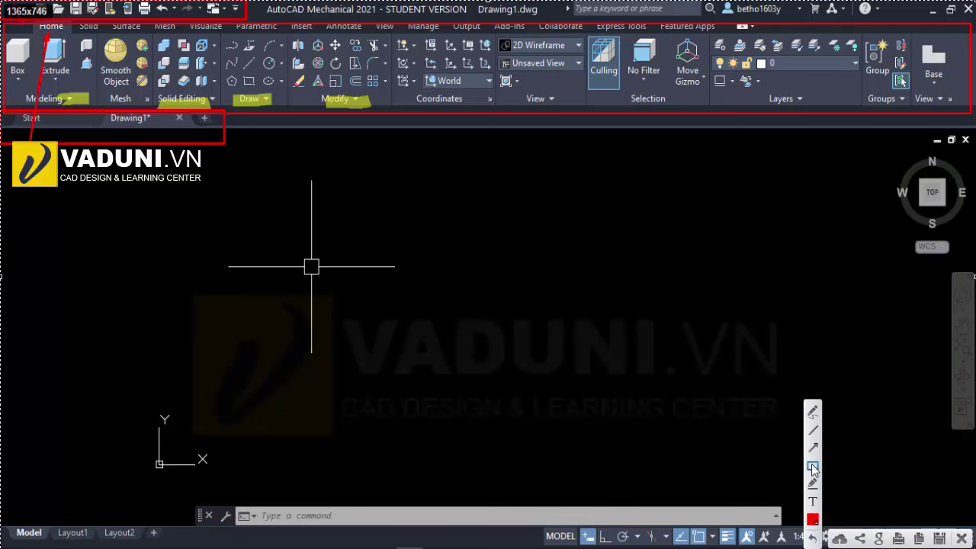
click(813, 467)
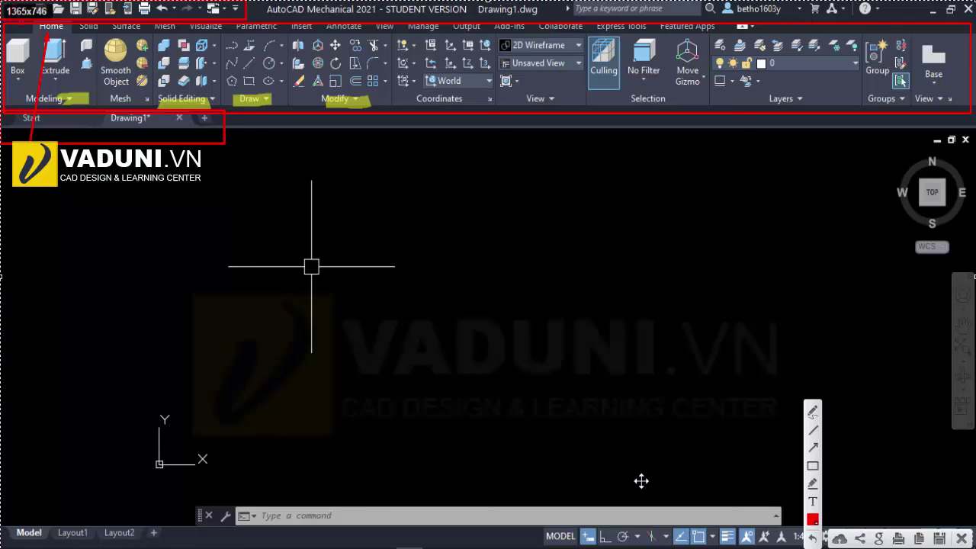
click(813, 467)
drag(178, 496, 785, 524)
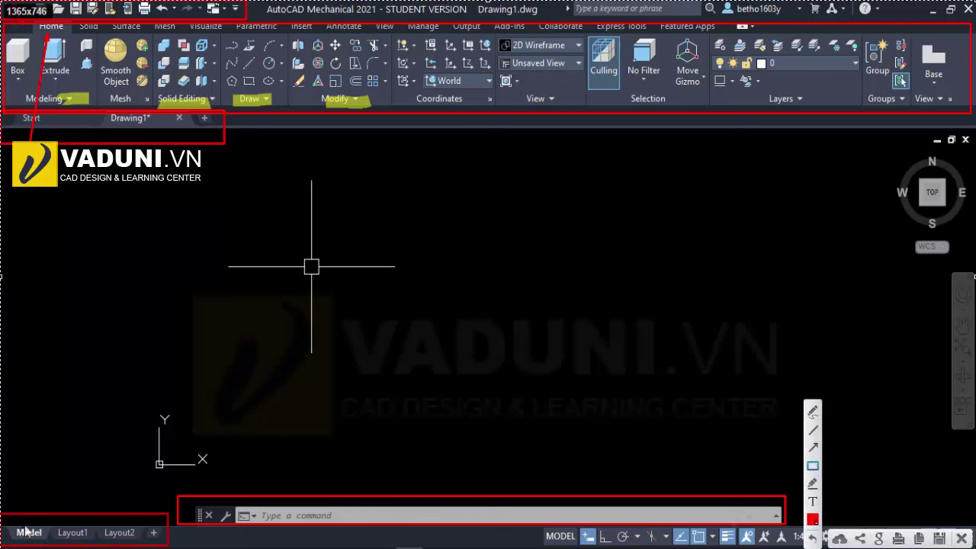
drag(168, 512, 2, 547)
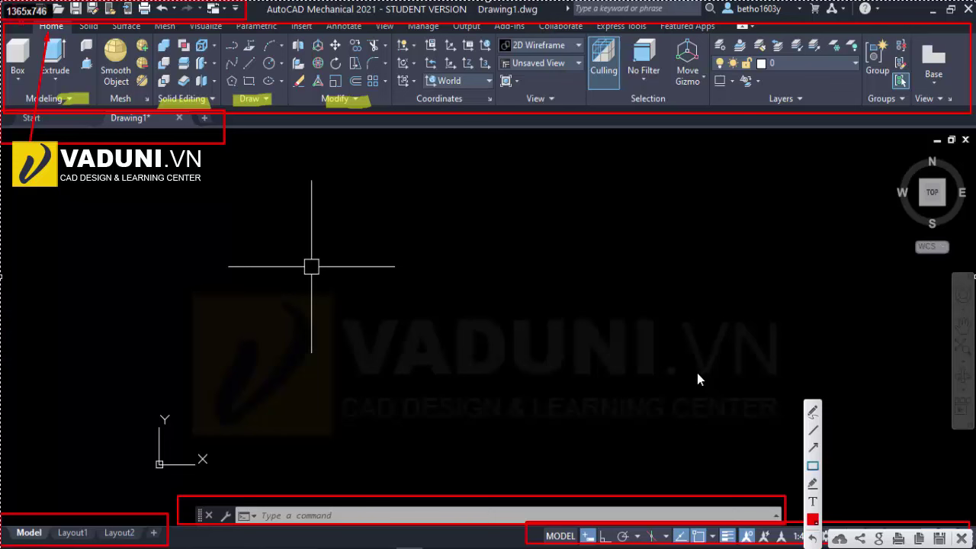
drag(876, 136, 968, 253)
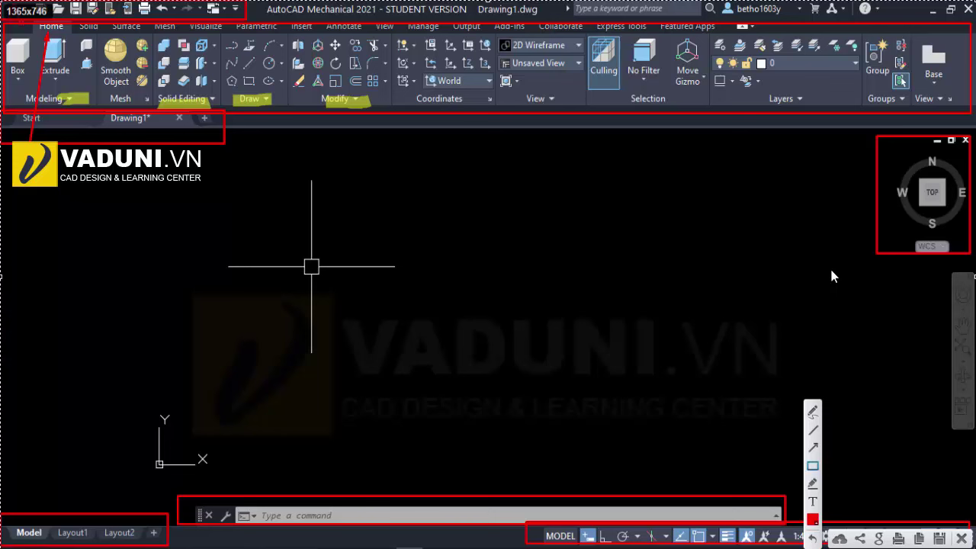
- Close the annotation toolbar, erasing every red and yellow mark
click(962, 538)
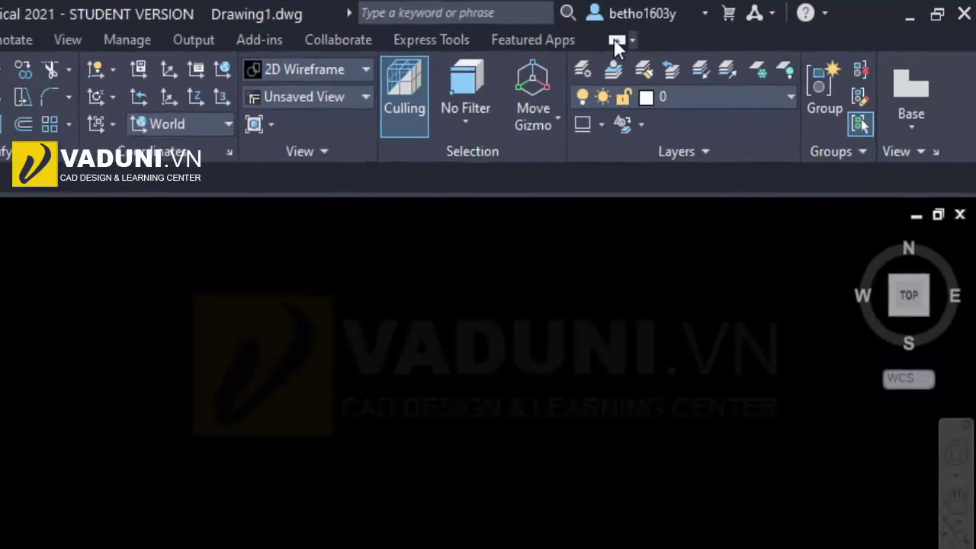
- Cycle the ribbon through its collapsed states, then set it to Minimize to Tabs
click(720, 29)
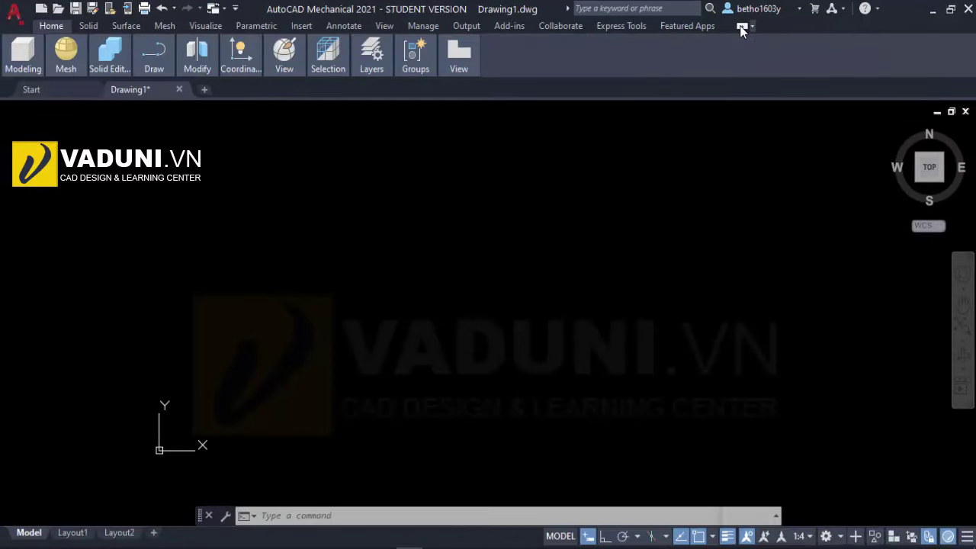
click(741, 28)
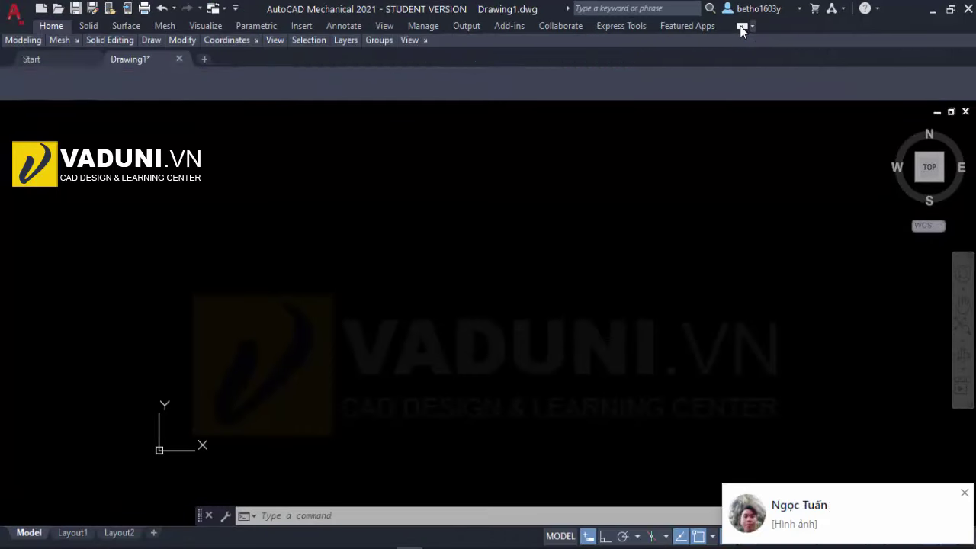
click(741, 27)
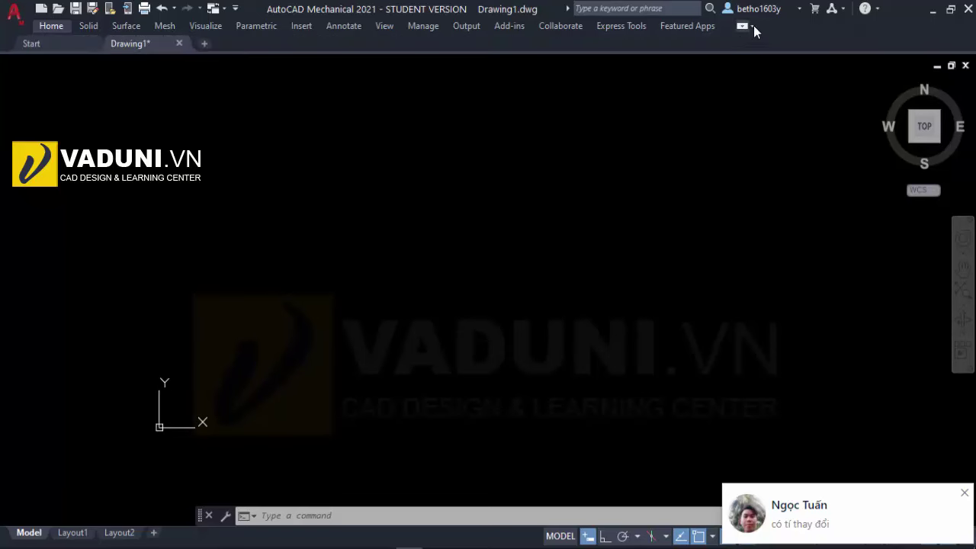
click(753, 26)
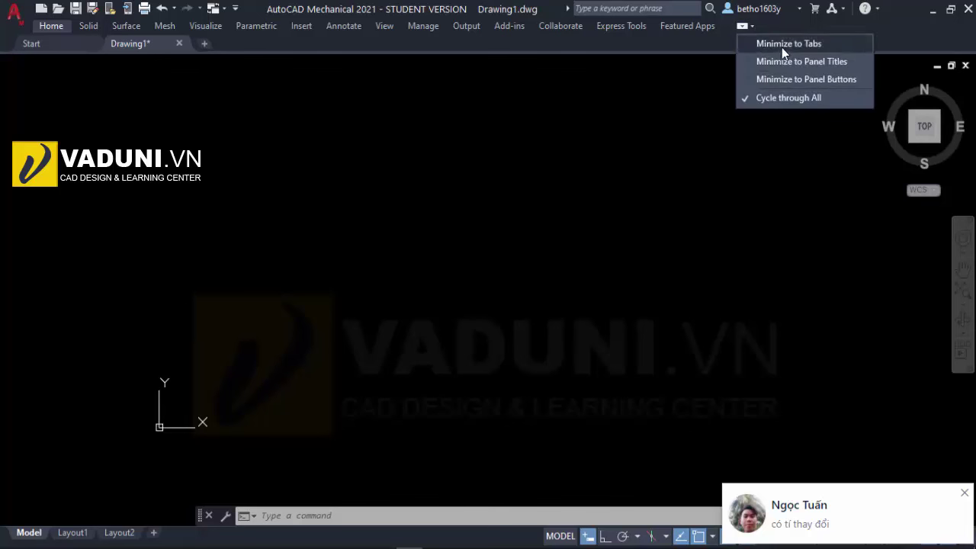
click(781, 47)
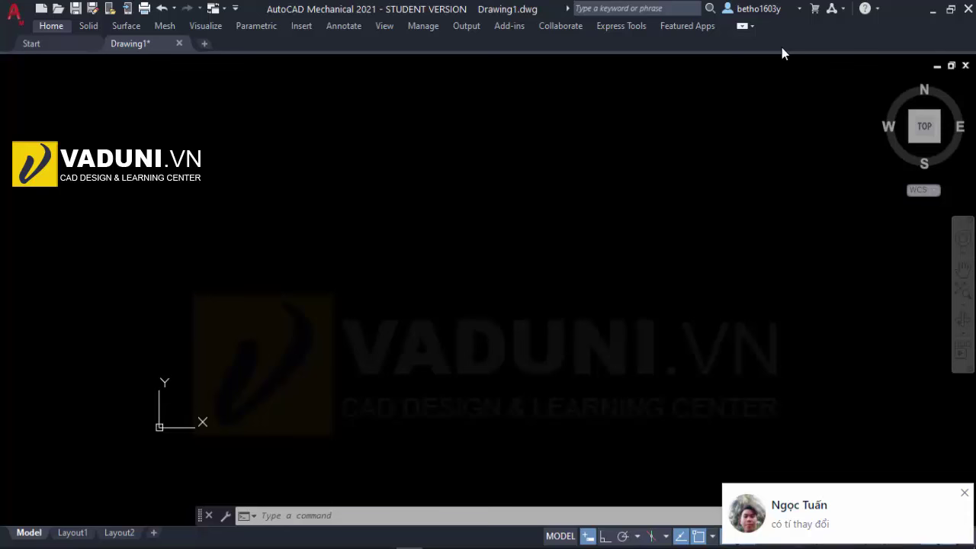
- Switch the ribbon to Panel Titles, then Panel Buttons, and cycle back to full panels
click(752, 25)
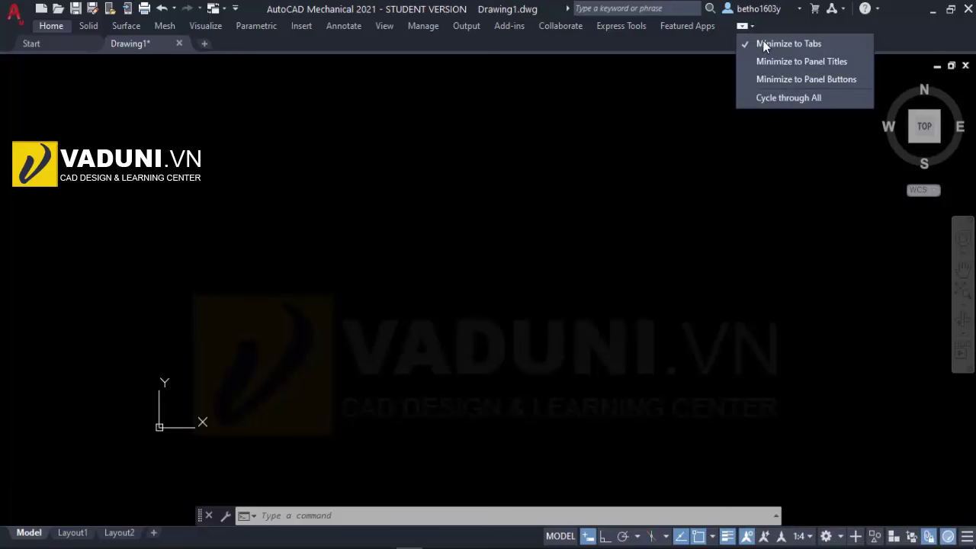
click(764, 48)
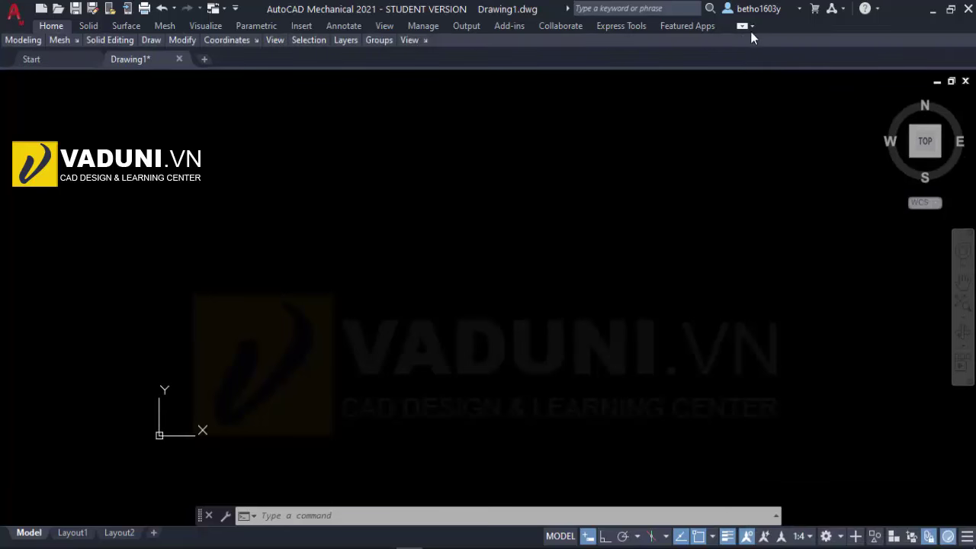
click(752, 26)
click(777, 79)
click(740, 26)
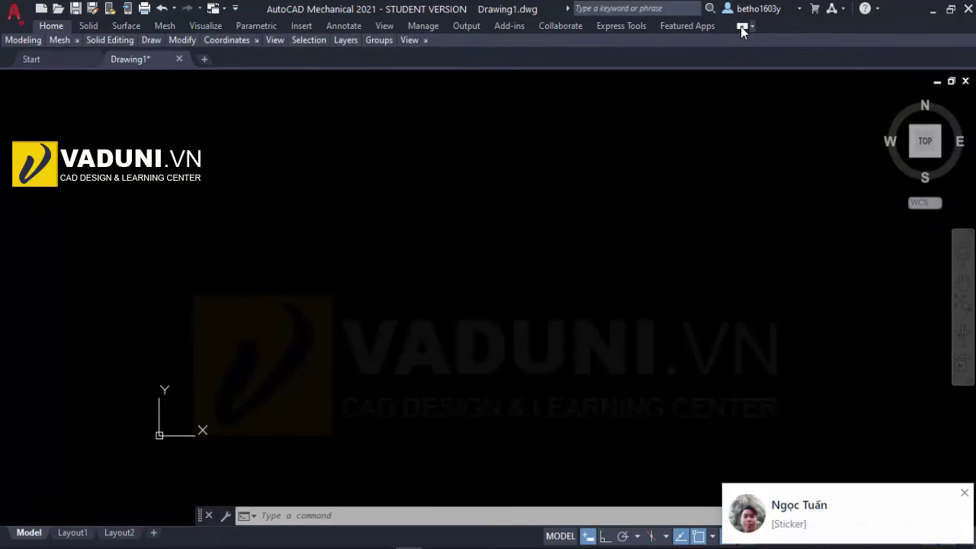
click(740, 26)
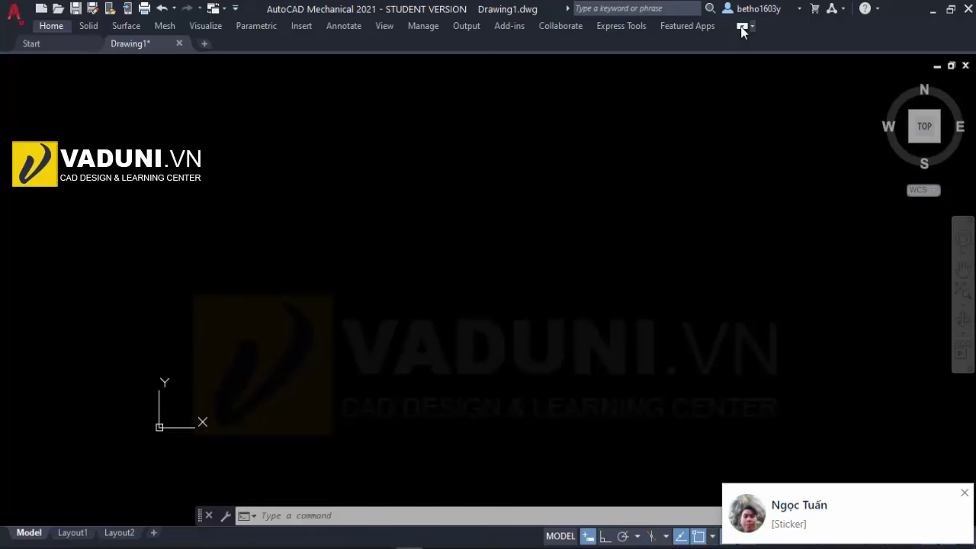
click(740, 26)
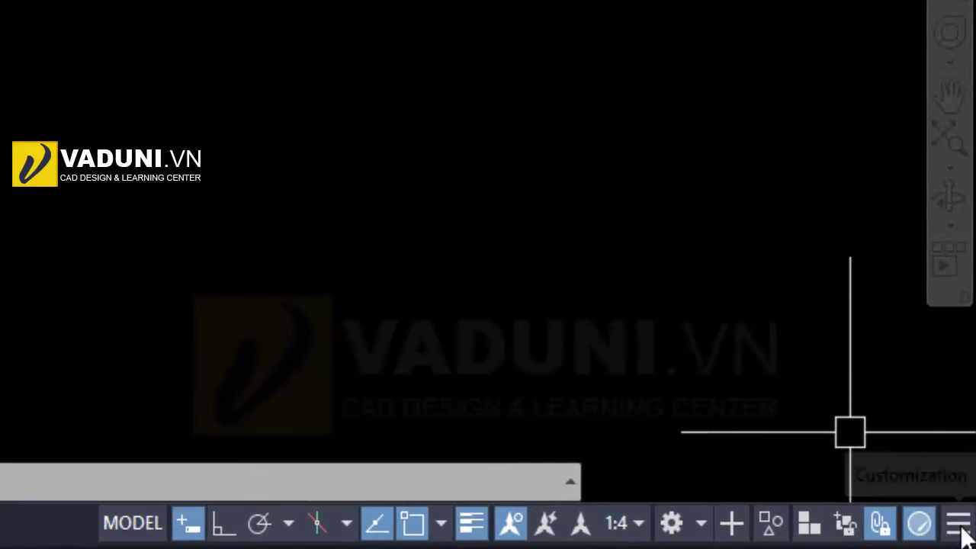
- Add Clean Screen to the status bar from the Customization menu and turn it on
click(958, 524)
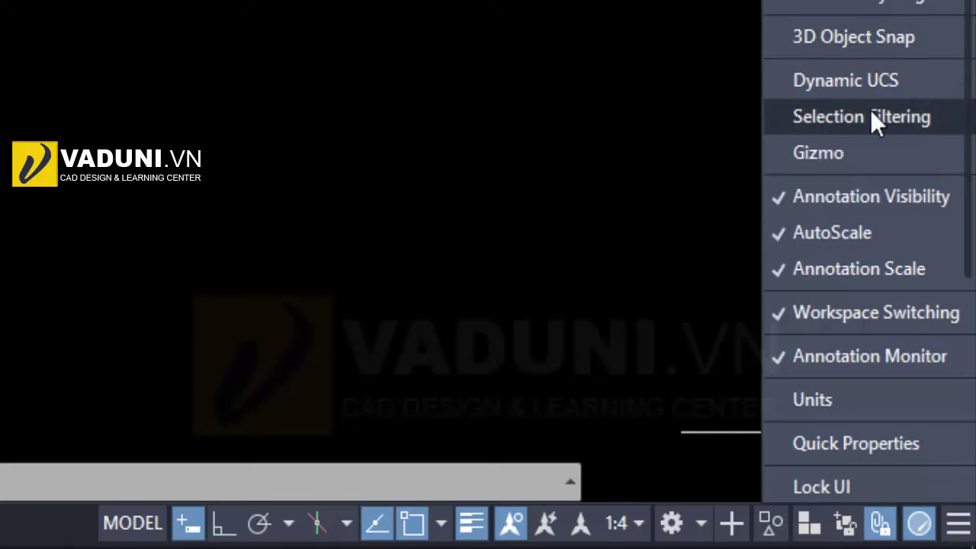
scroll(869, 179, down, 3)
scroll(877, 282, down, 1)
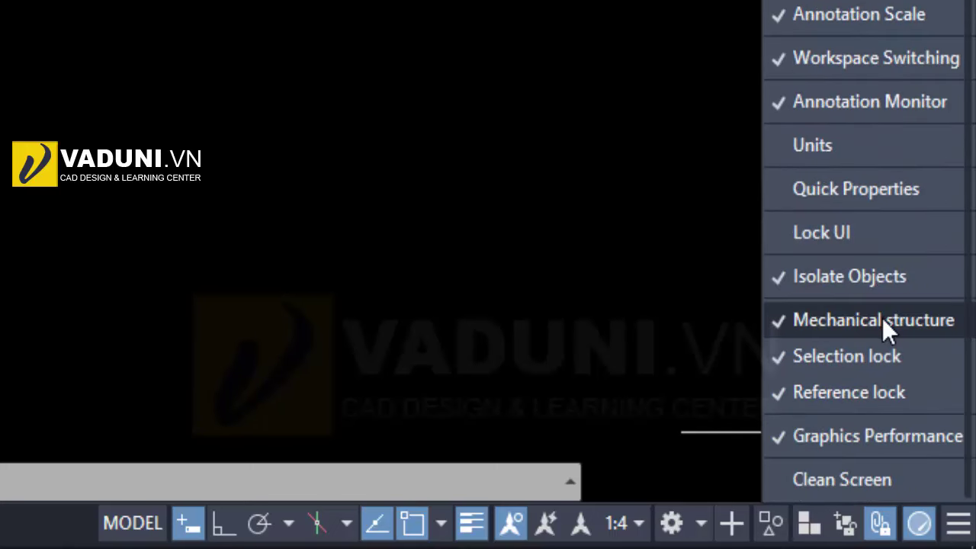
click(850, 480)
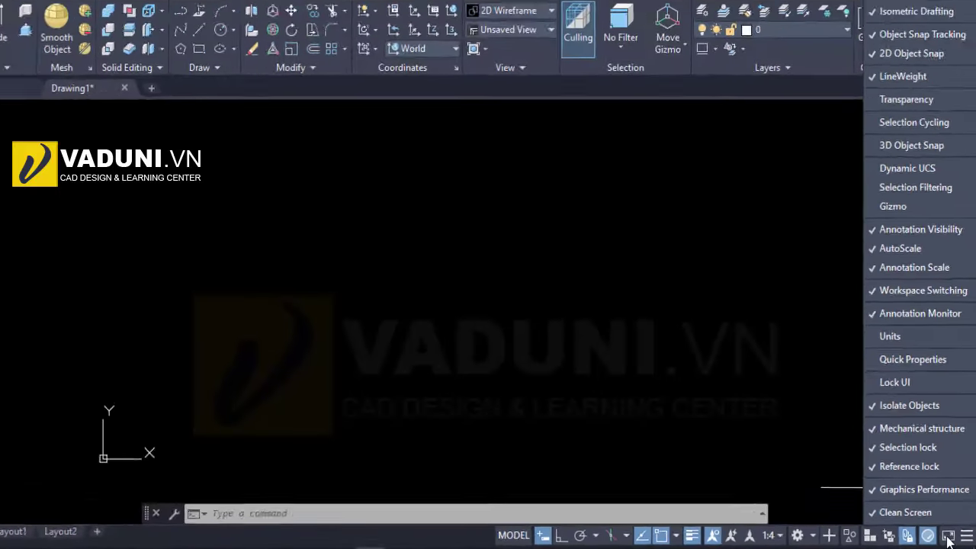
click(948, 538)
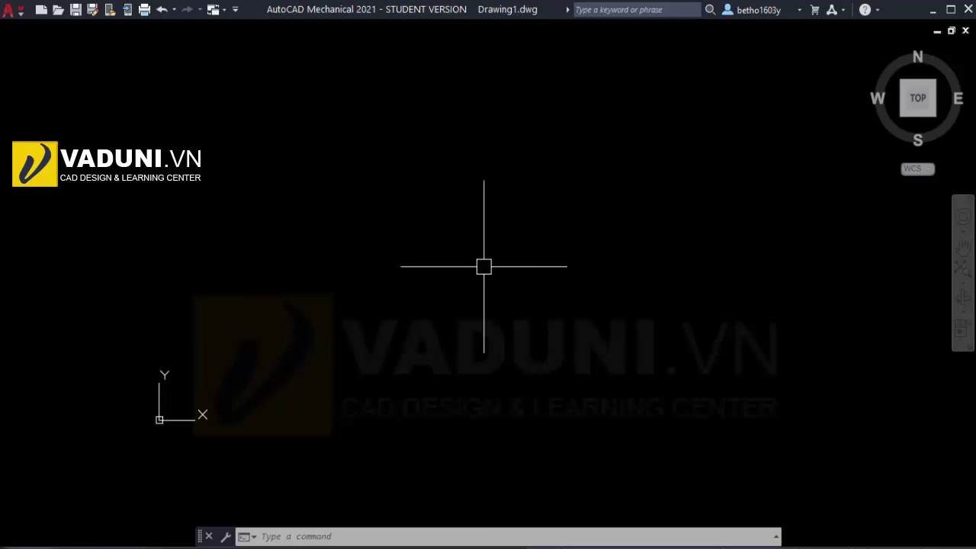
- Toggle clean screen off with Ctrl+0 and the status-bar button, then pan the view slightly
key(ctrl+0)
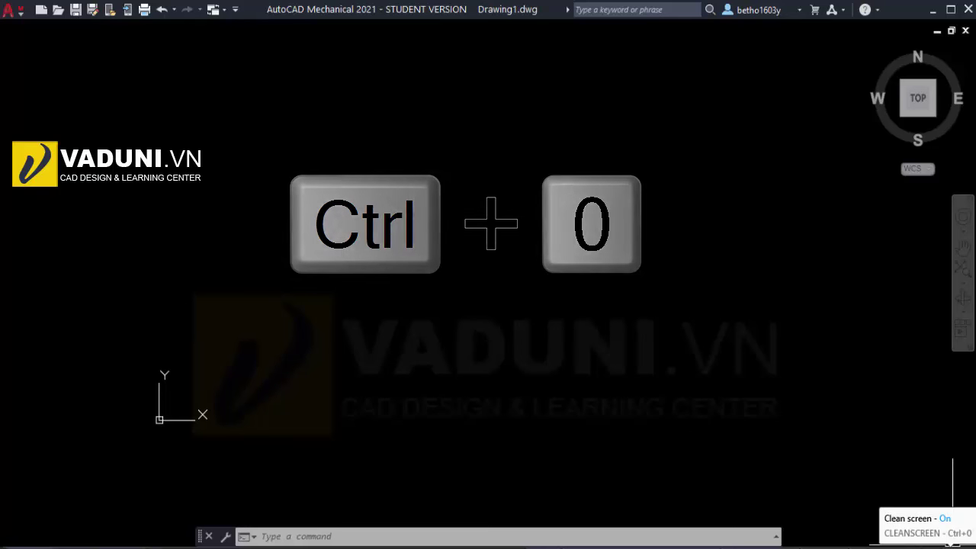
click(948, 537)
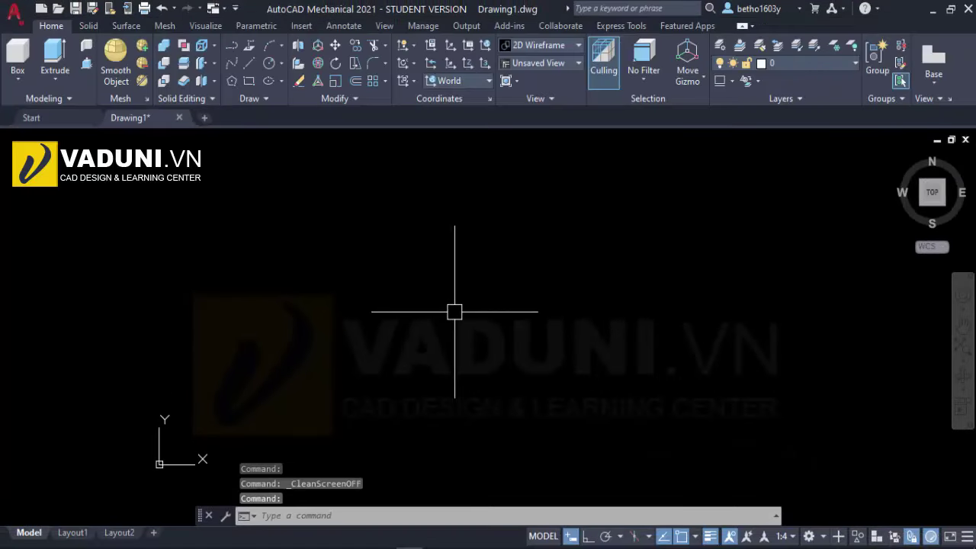
middle_drag(420, 283, 461, 249)
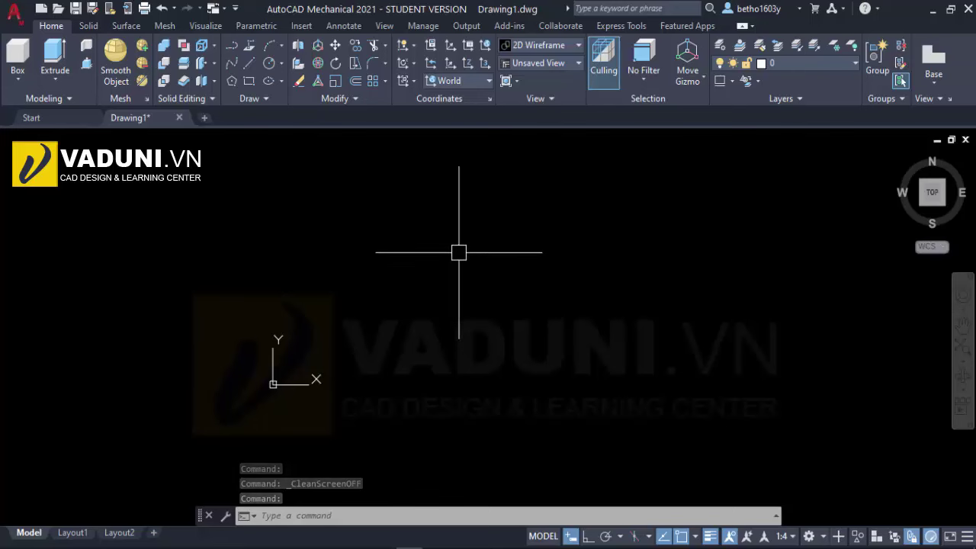
scroll(461, 249, up, 2)
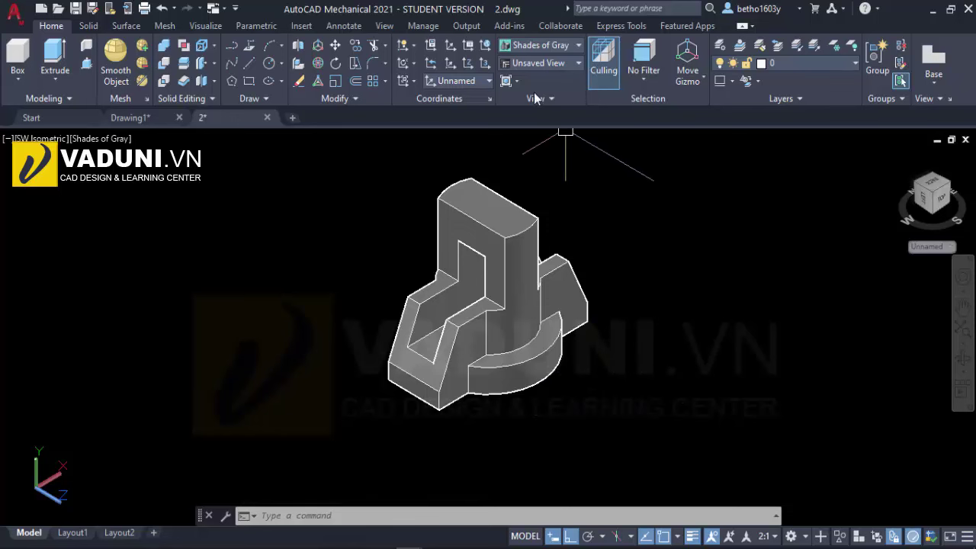
- Open the preset views dropdown for the shaded 2.dwg part
click(579, 64)
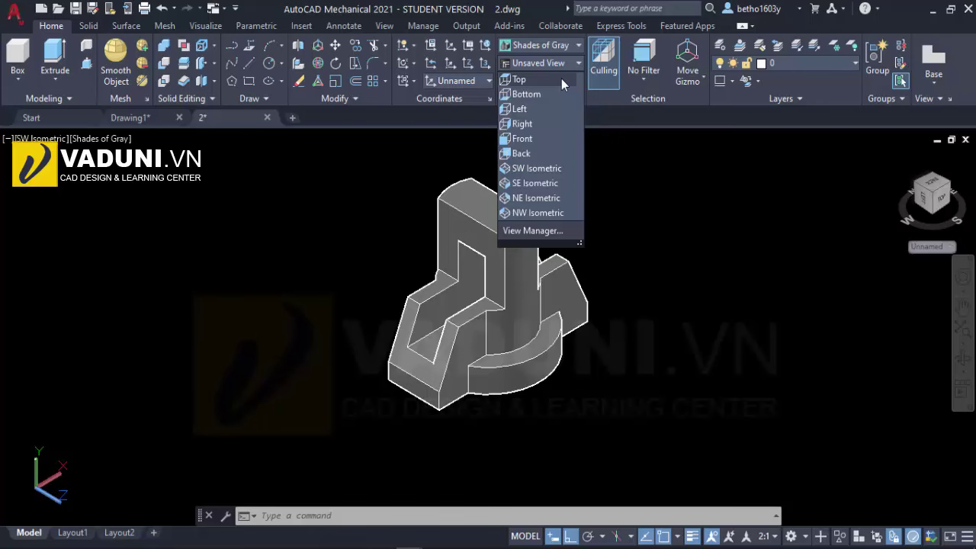
- View the part in turn from the Top, Front and Left preset views
click(561, 79)
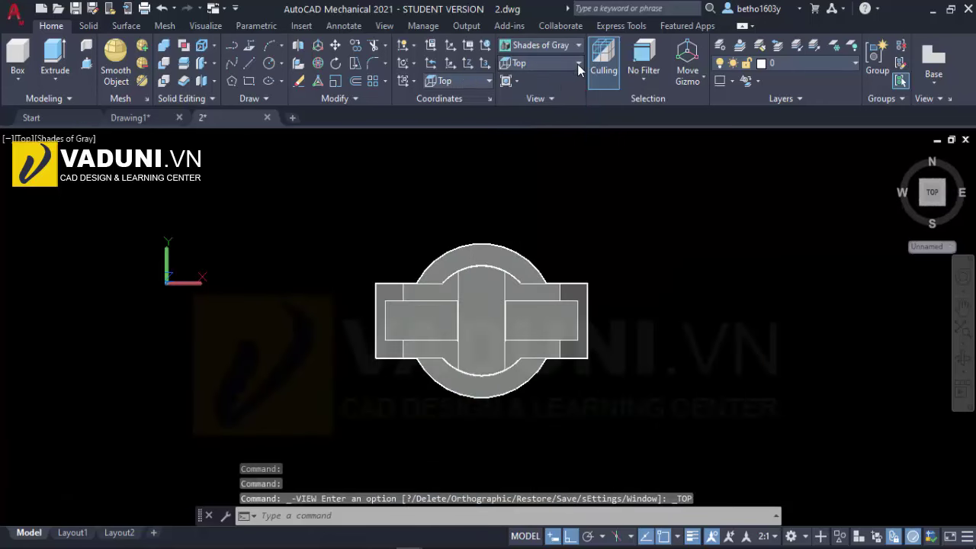
click(577, 64)
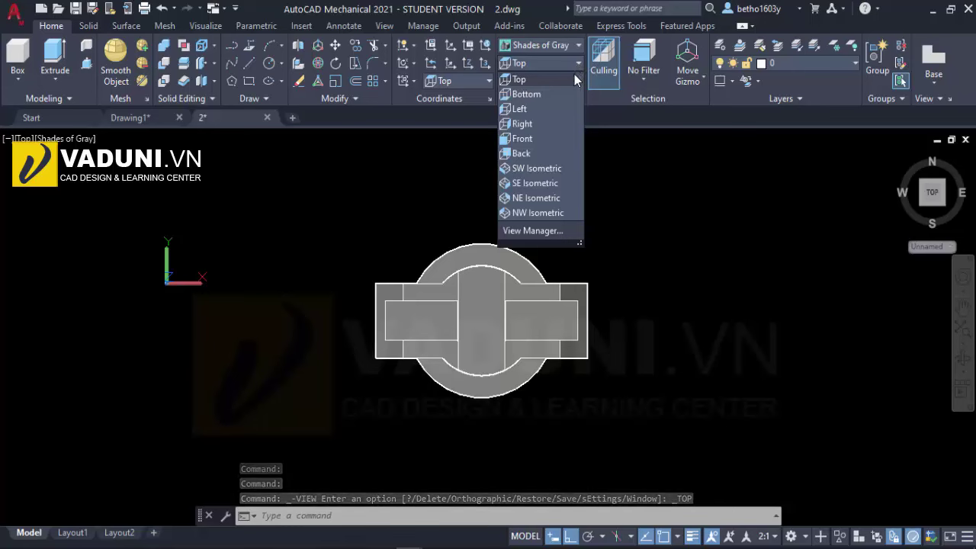
click(548, 140)
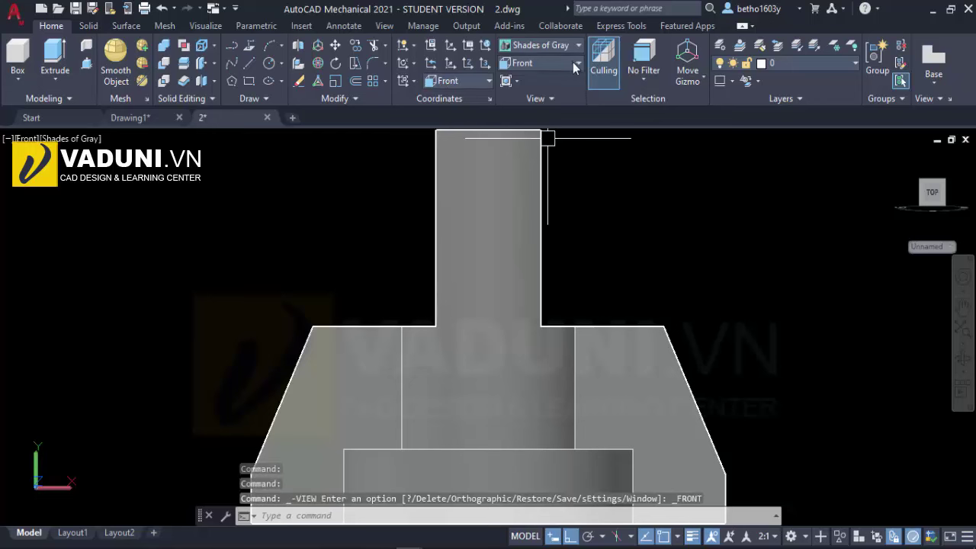
click(578, 64)
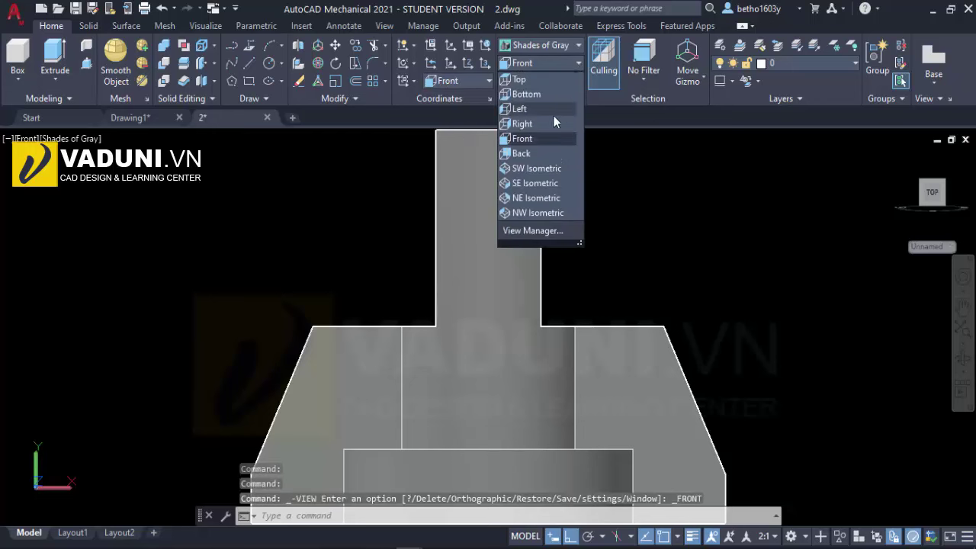
click(552, 112)
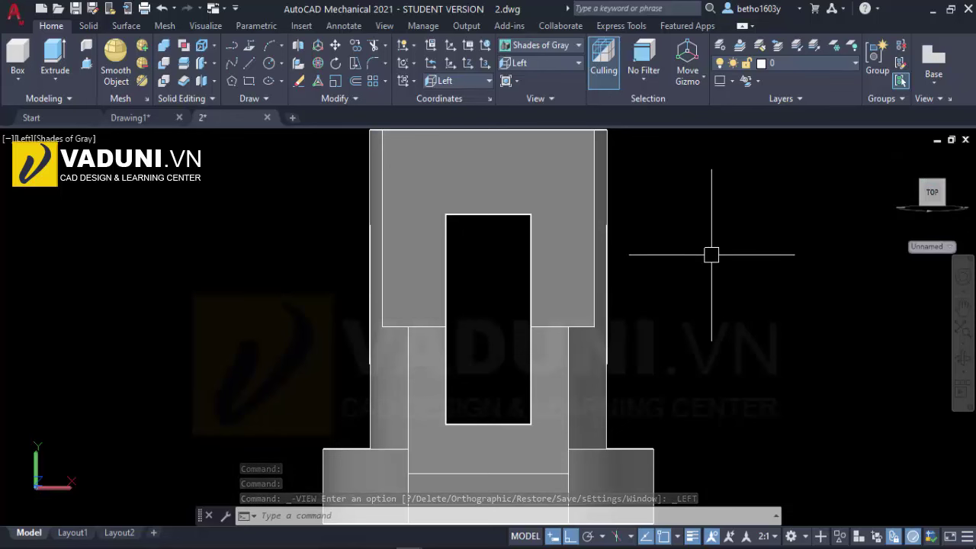
- Orbit the part into an oblique 3D view and adjust the zoom
mouse_move(717, 270)
shift+middle_down()
mouse_move(649, 290)
mouse_move(620, 312)
mouse_move(621, 370)
mouse_move(622, 335)
shift+middle_up()
scroll(622, 299, down, 5)
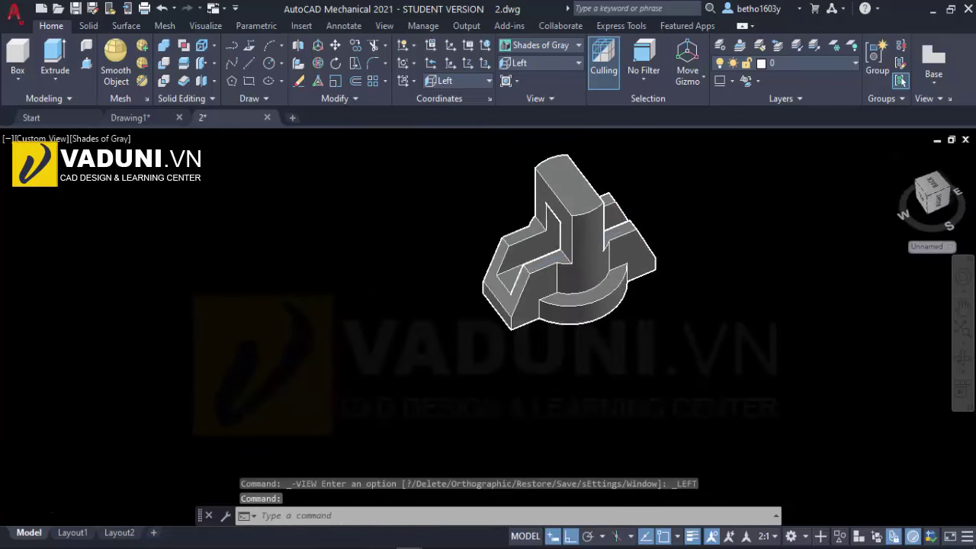
shift+middle_drag(622, 299, 632, 289)
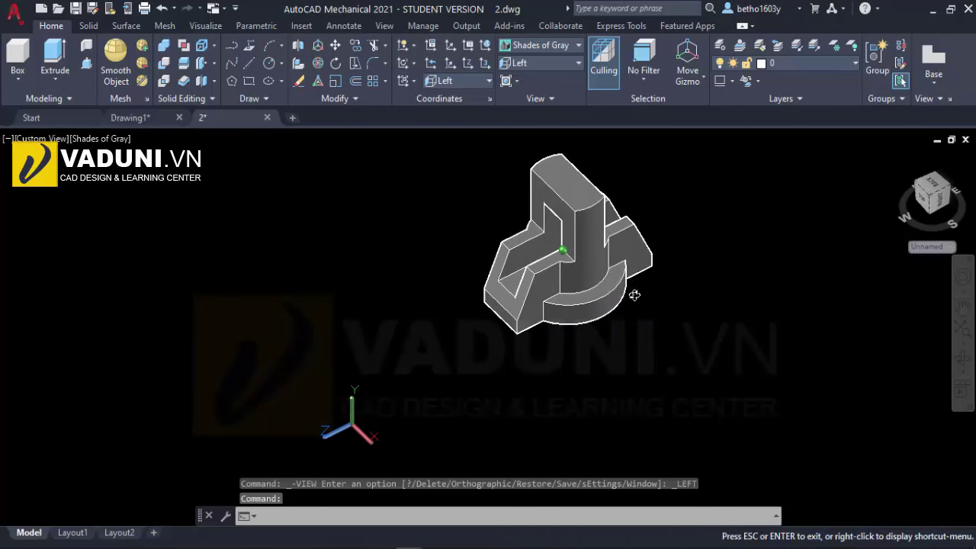
scroll(656, 151, up, 2)
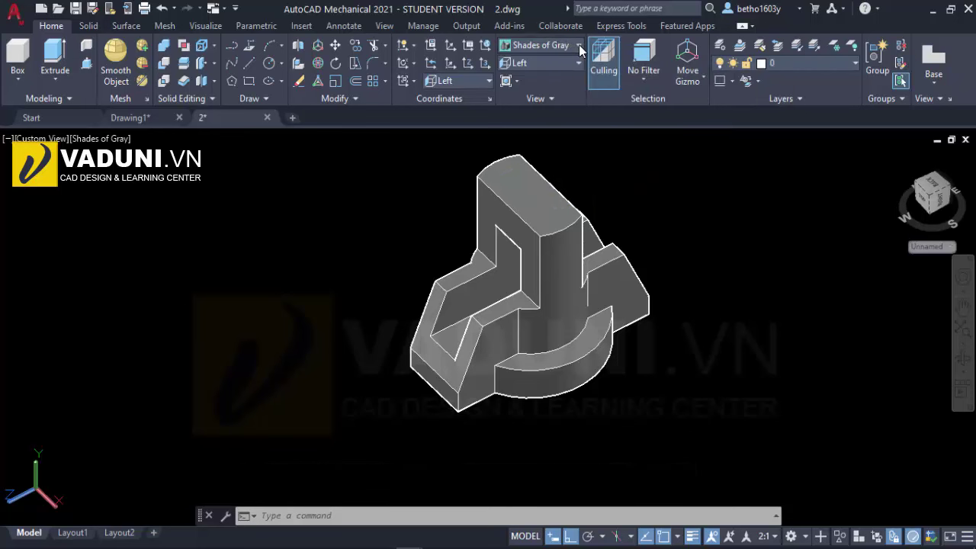
- Try the 2D Wireframe, Conceptual and Hidden visual styles on the part
click(579, 45)
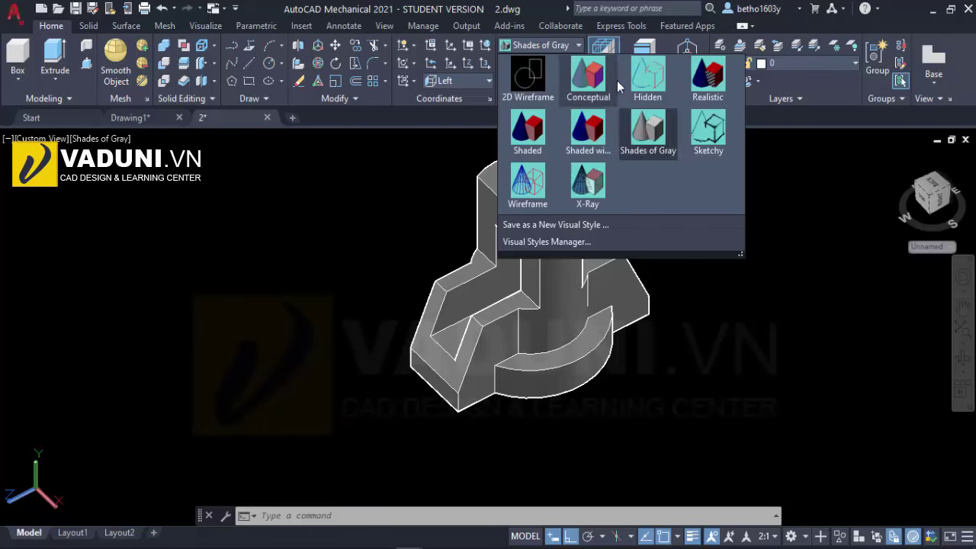
click(533, 80)
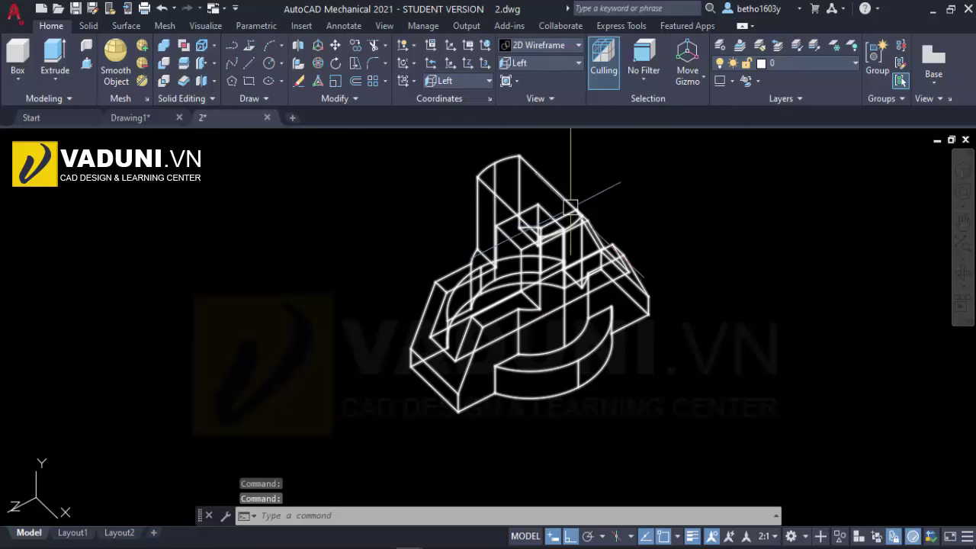
click(579, 45)
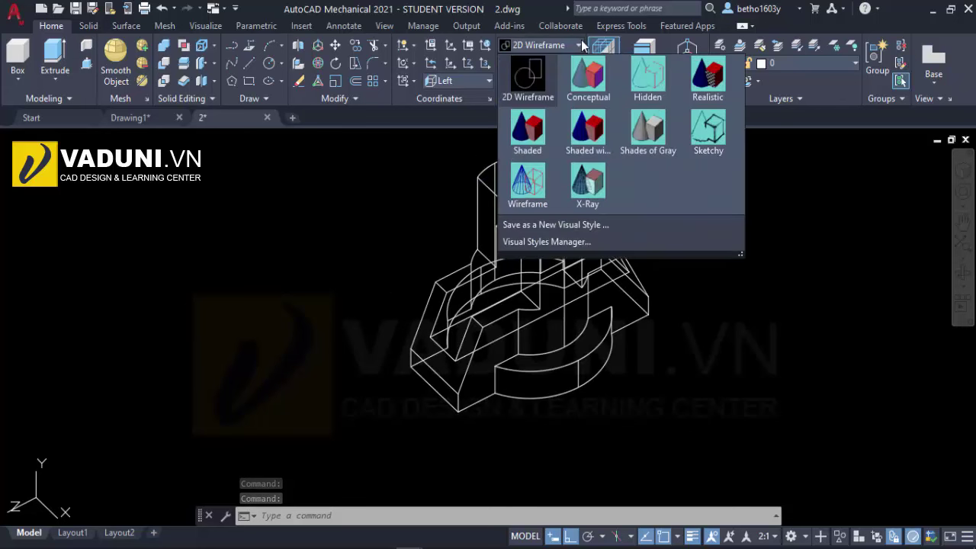
click(586, 70)
click(577, 47)
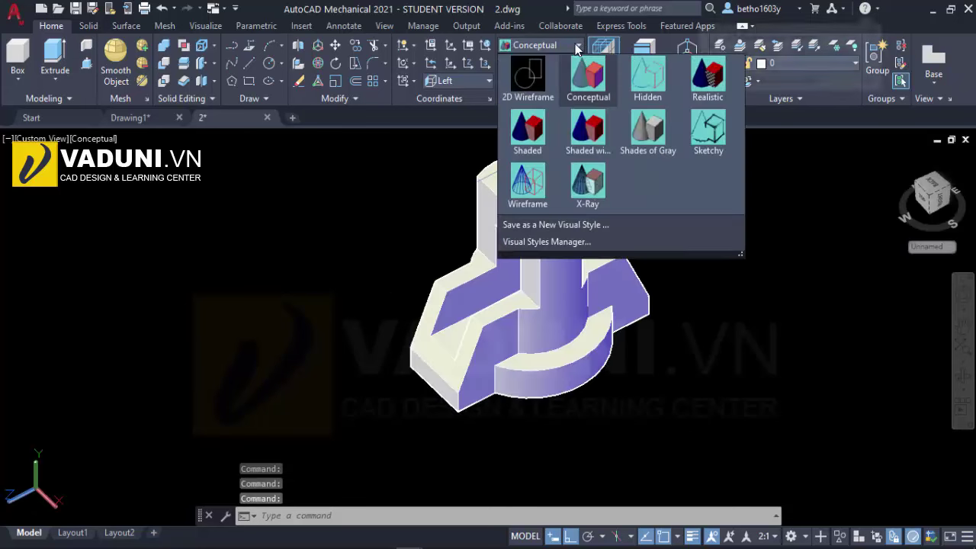
click(649, 90)
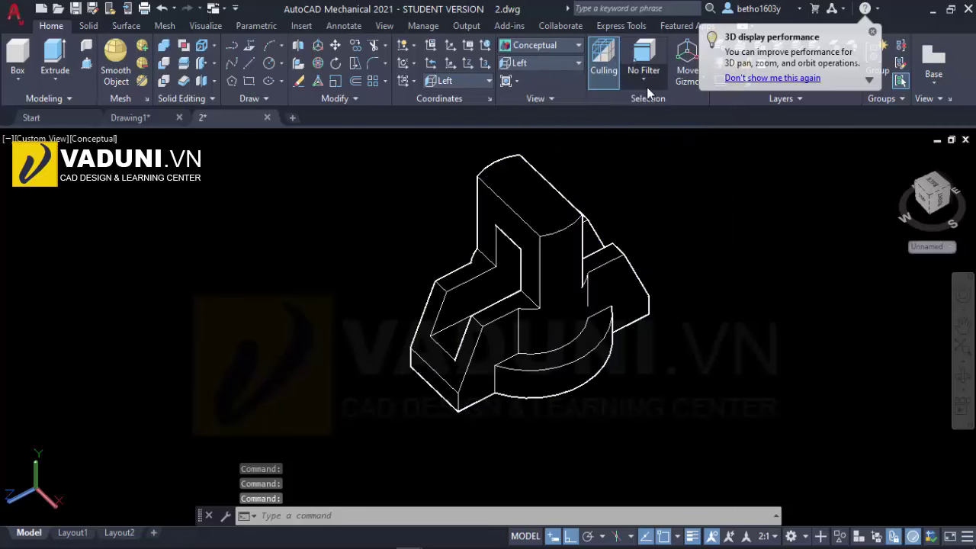
- Try Realistic and Shaded, then settle on the Shades of Gray visual style
click(578, 46)
click(705, 95)
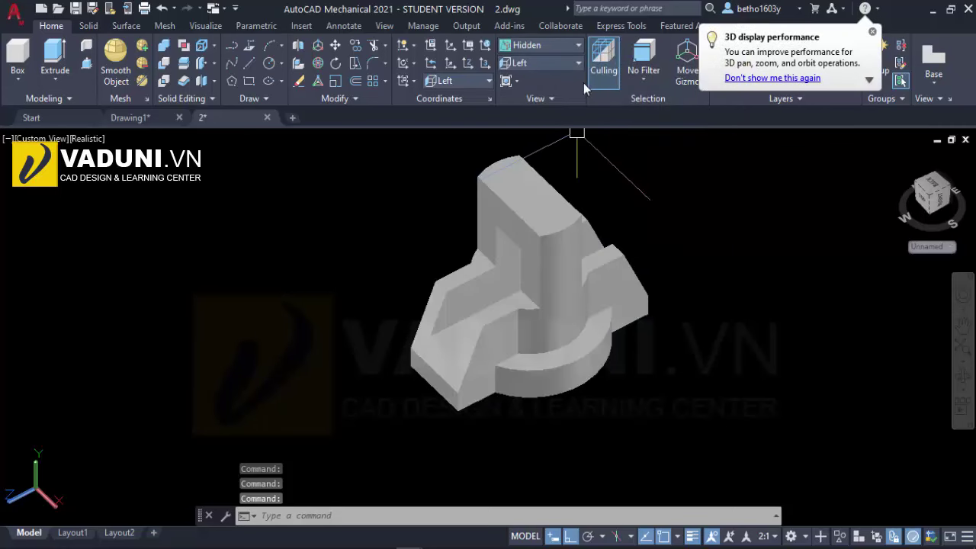
click(577, 45)
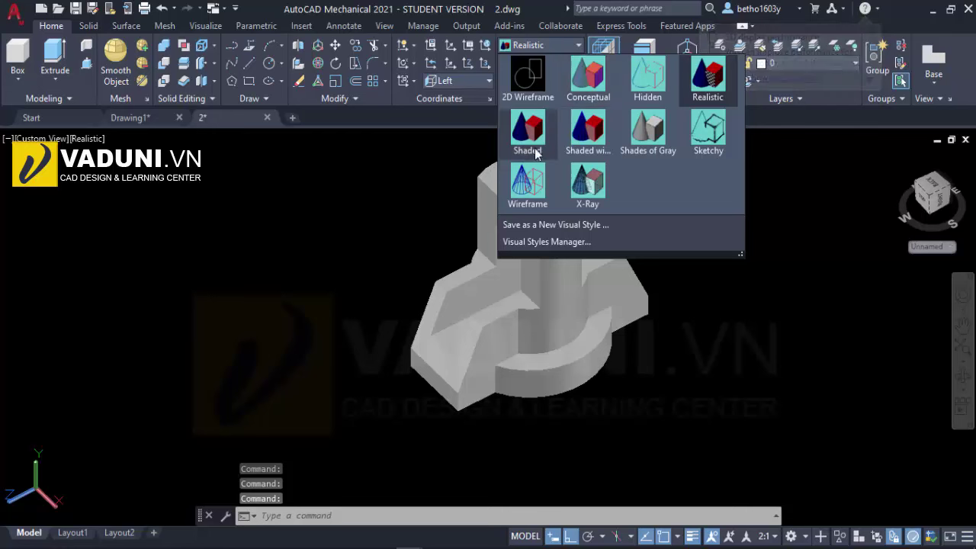
click(529, 187)
click(574, 46)
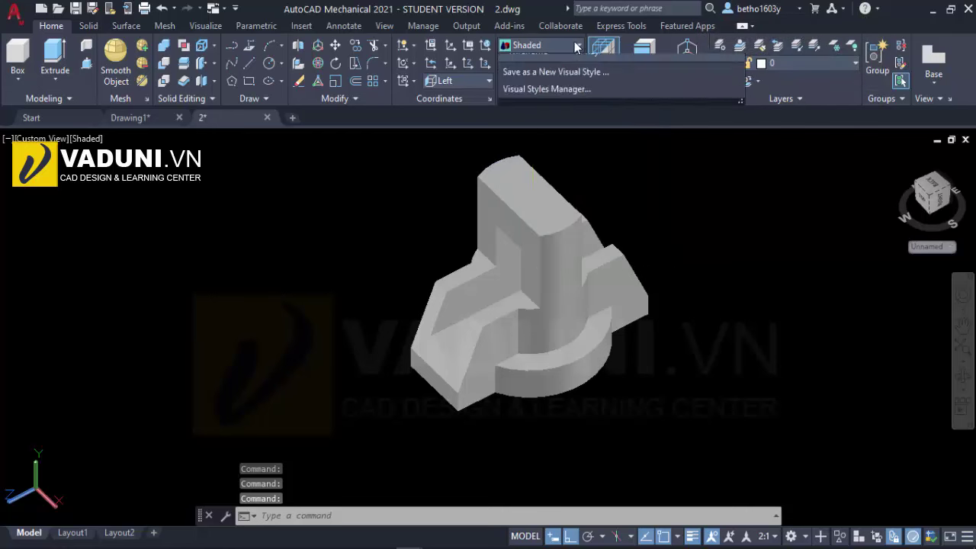
click(645, 131)
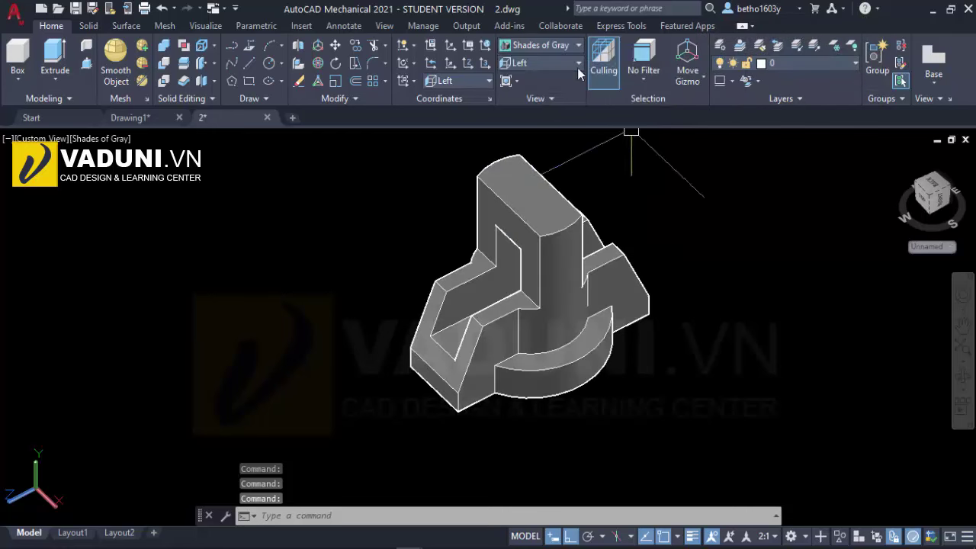
click(578, 45)
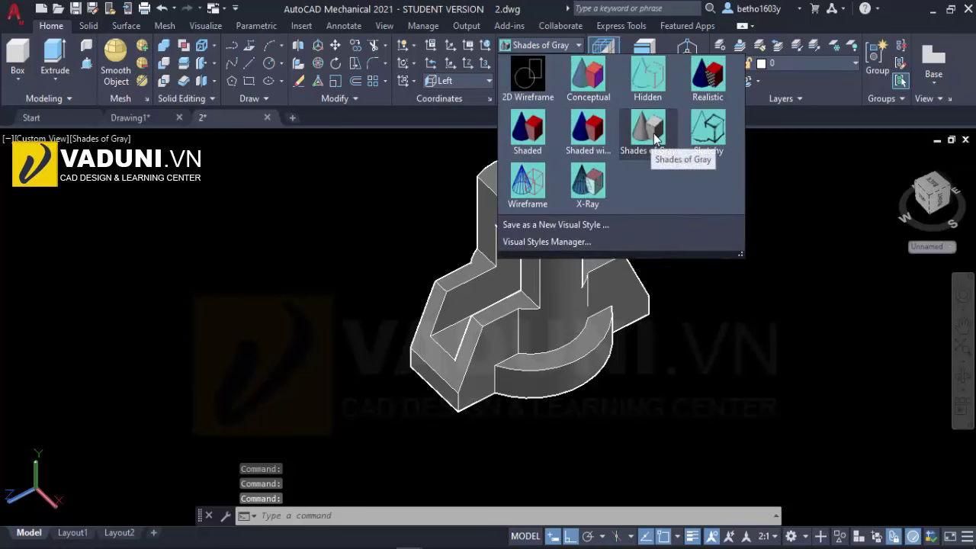
click(733, 286)
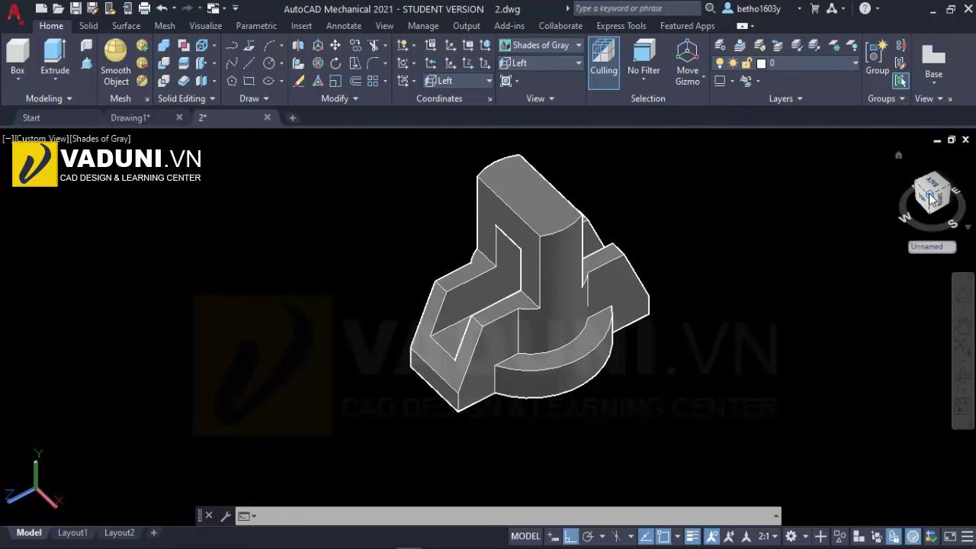
- Rotate the part using ViewCube corners, then set the SW Isometric view
click(929, 196)
click(917, 192)
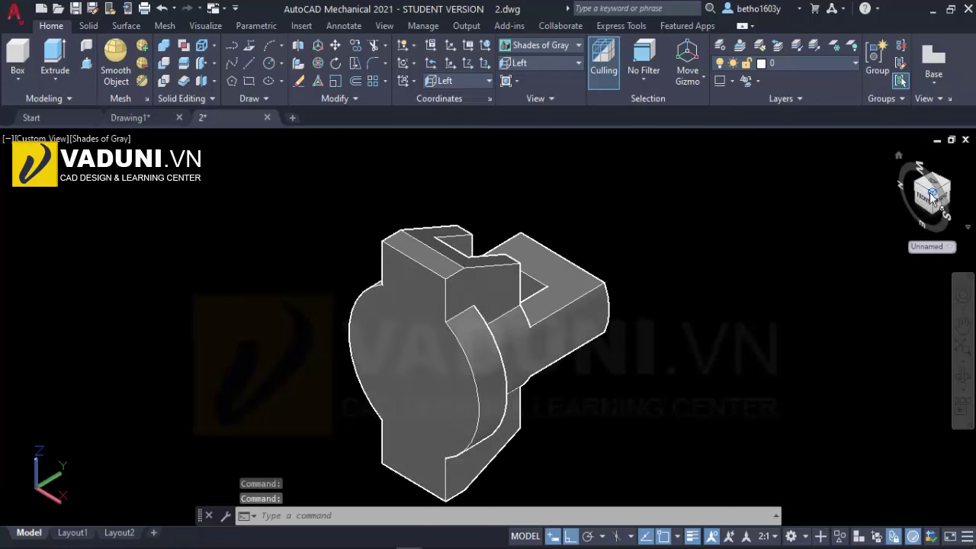
click(917, 191)
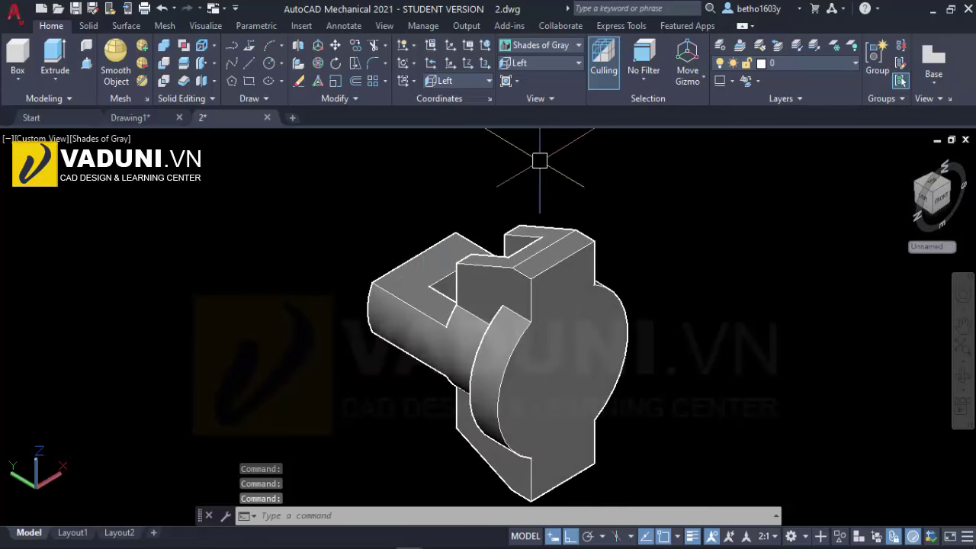
click(577, 62)
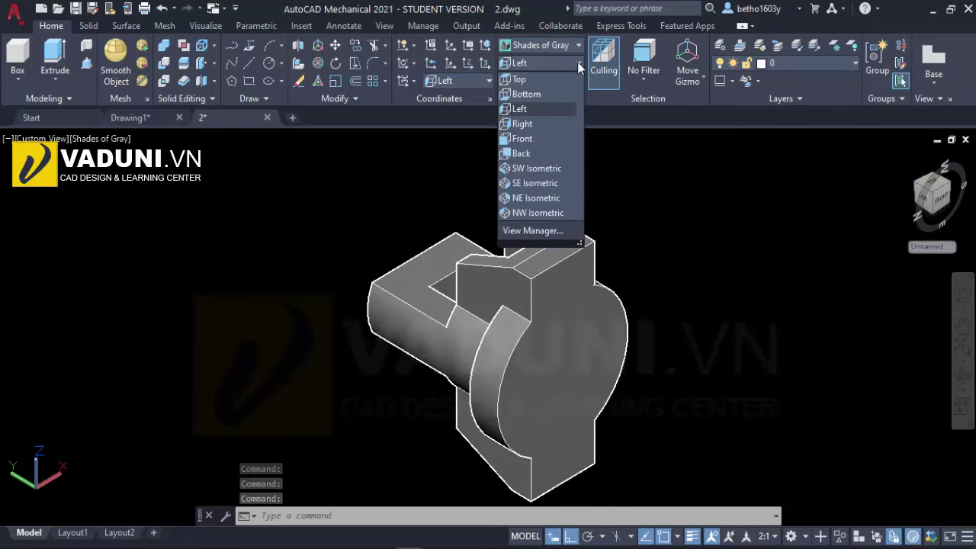
click(556, 171)
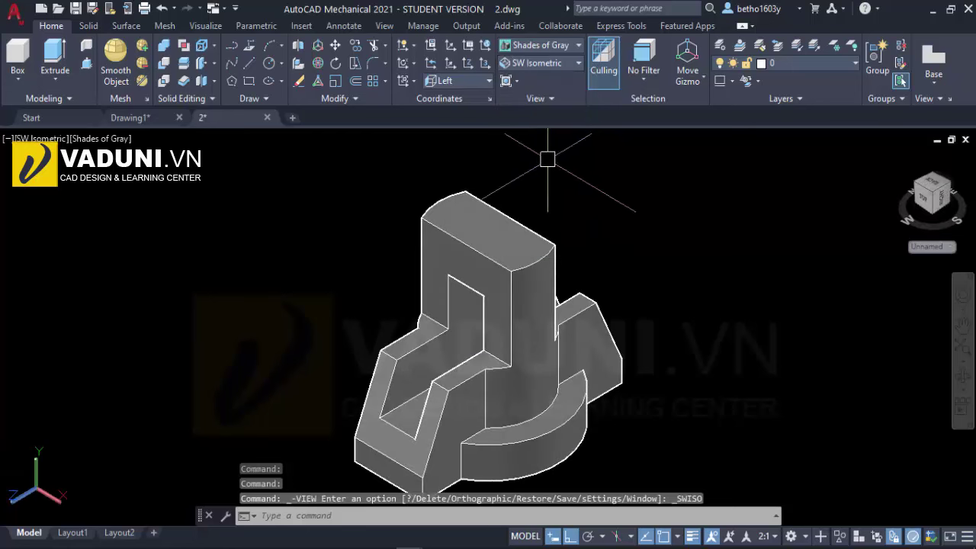
- Zoom and pan so the part sits centred in the drawing area
scroll(435, 170, down, 2)
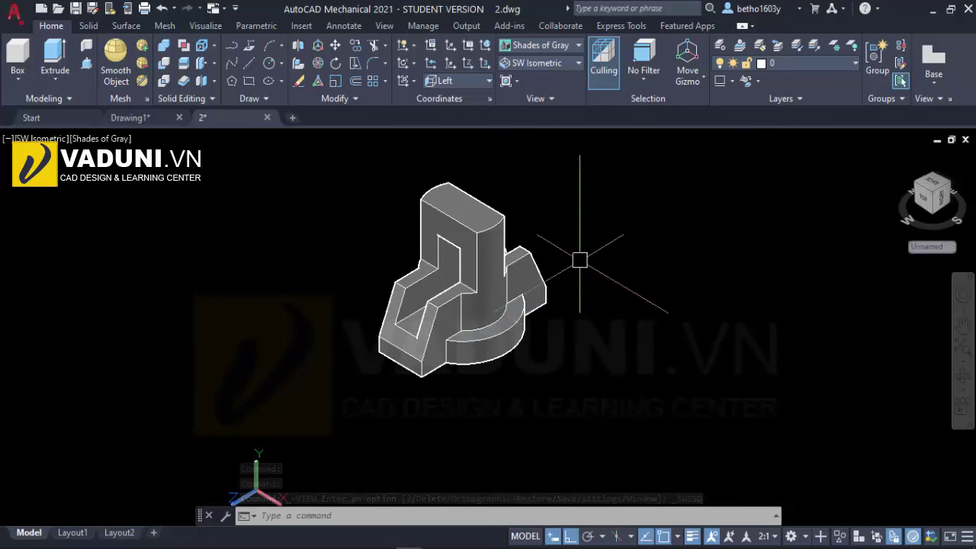
scroll(549, 257, up, 2)
middle_drag(588, 355, 621, 353)
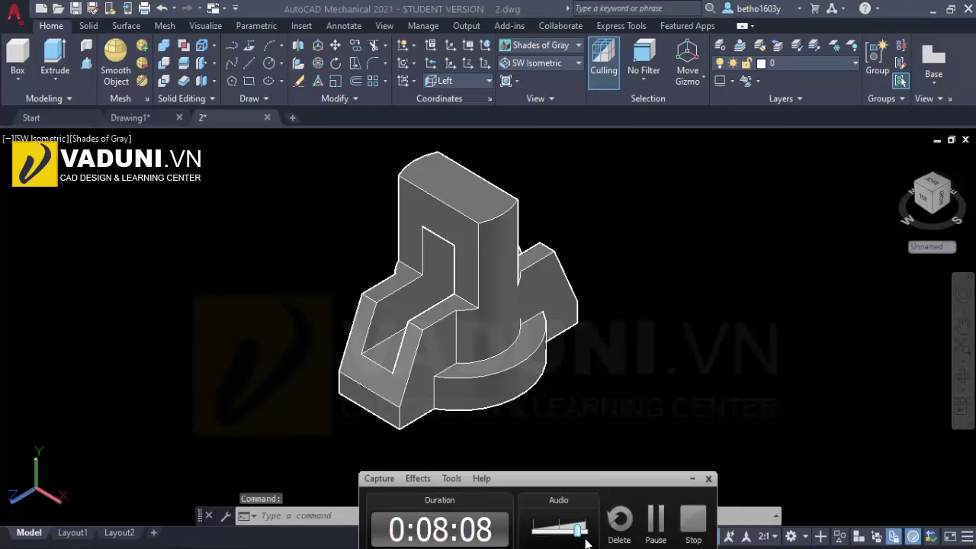
scroll(576, 304, down, 2)
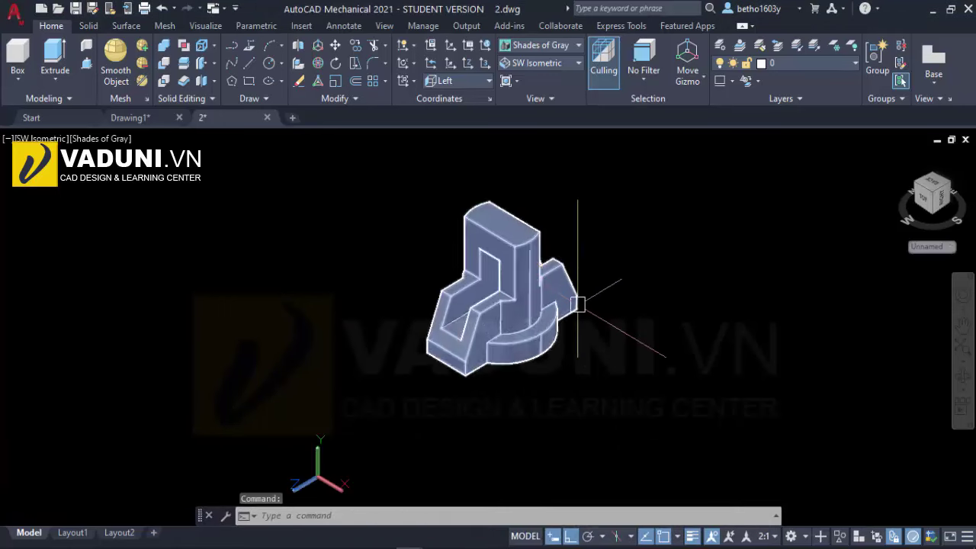
scroll(577, 304, up, 2)
middle_click(606, 328)
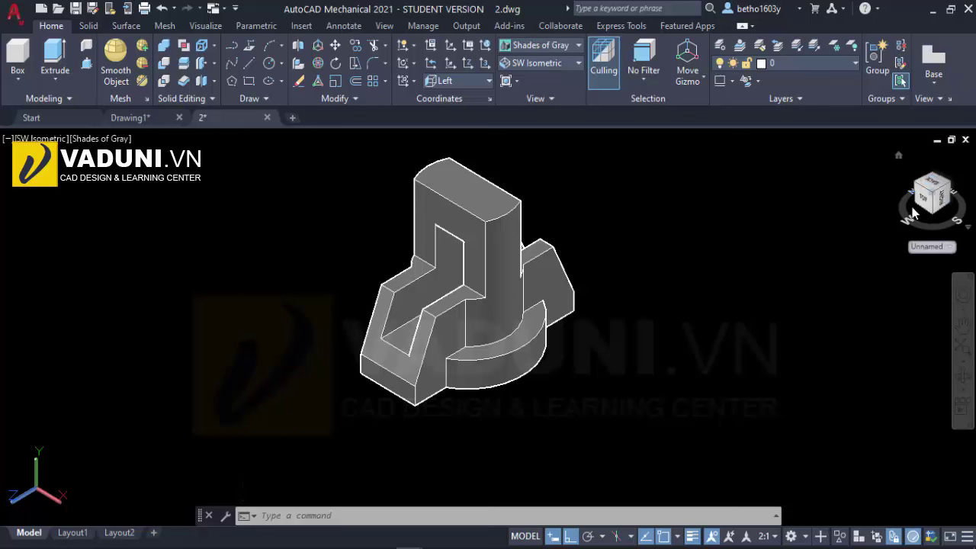
- Turn off the ViewCube and Navigation Bar on the View tab, dismissing the chat notification
click(384, 26)
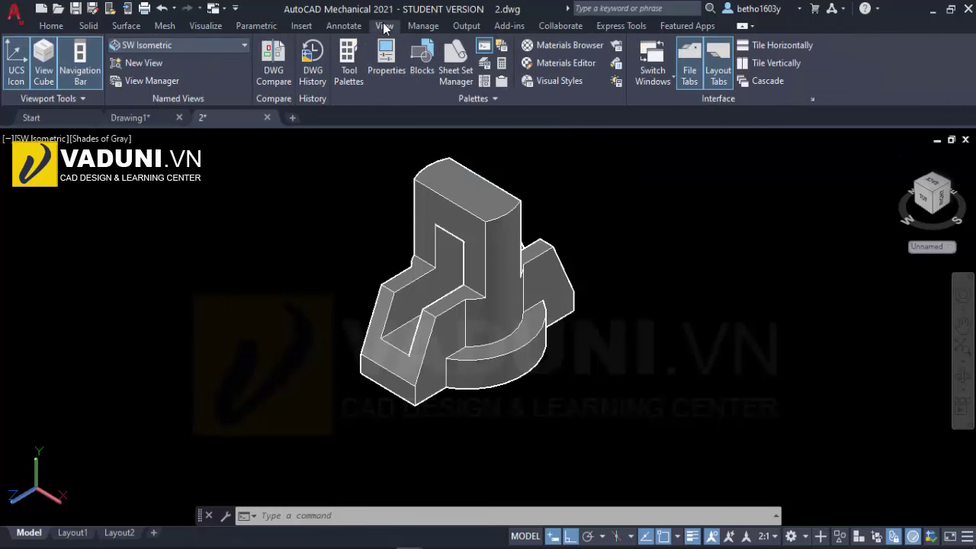
click(47, 70)
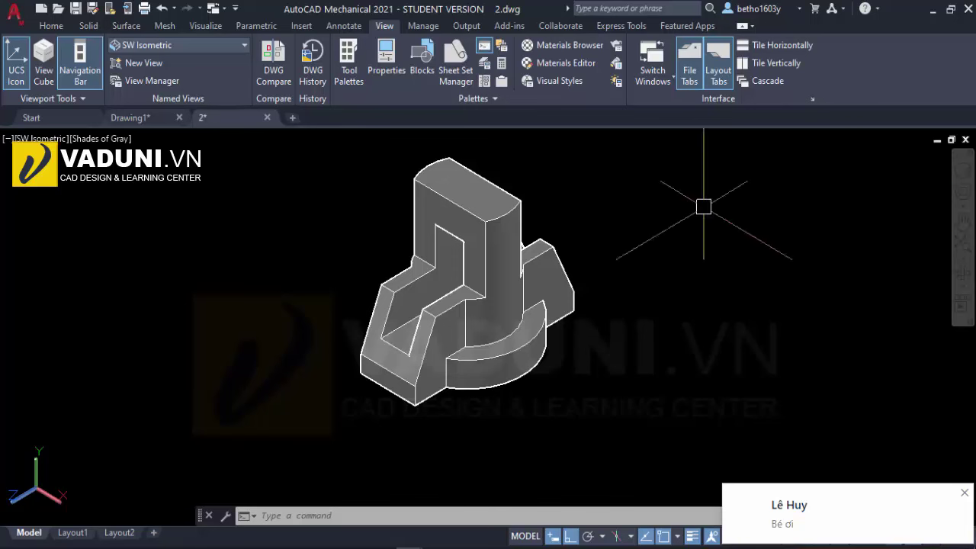
click(86, 76)
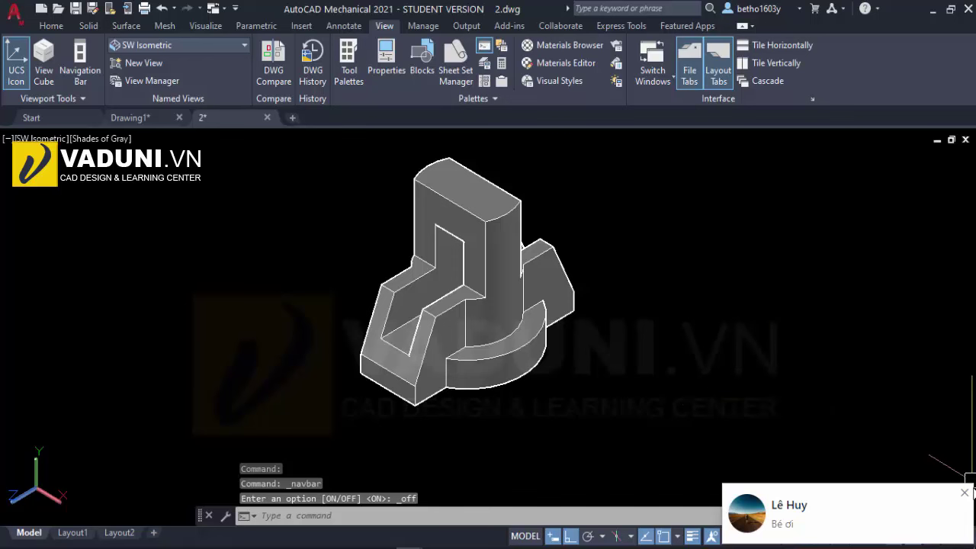
click(965, 493)
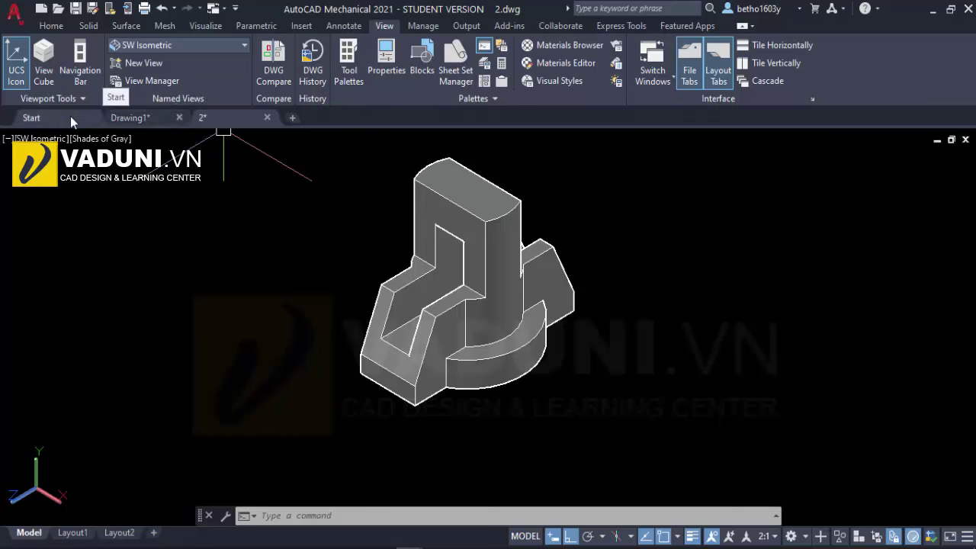
- Toggle the File Tabs off and on, leaving them displayed
click(693, 78)
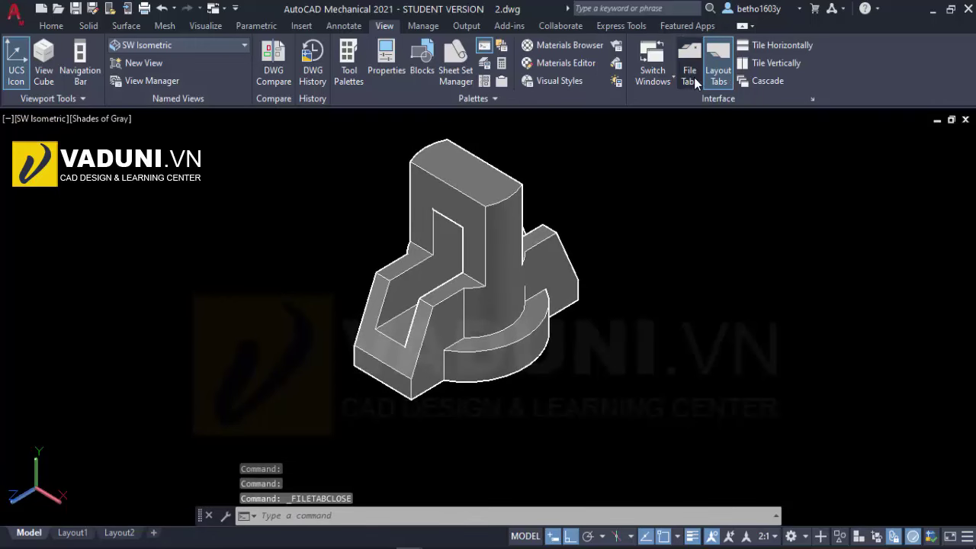
click(694, 72)
click(695, 71)
click(694, 71)
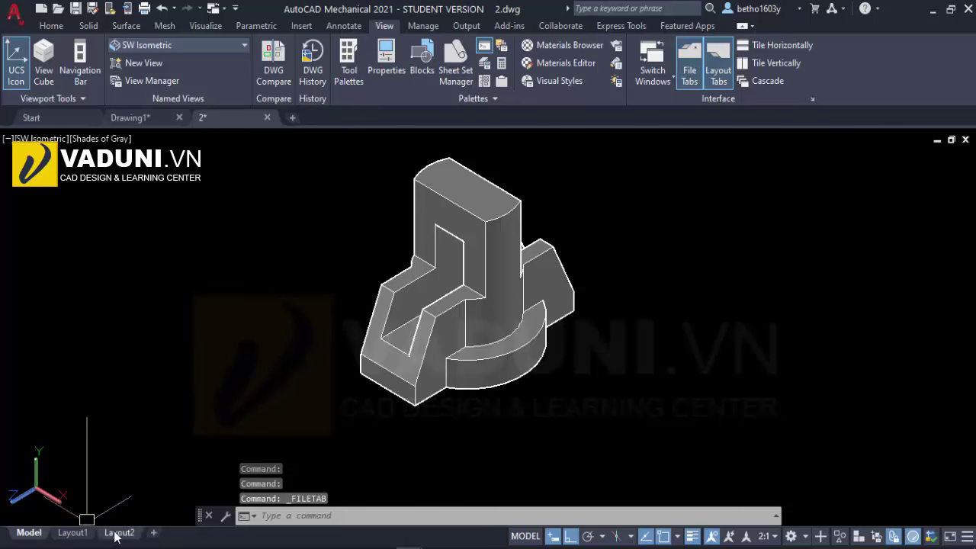
mouse_move(72, 532)
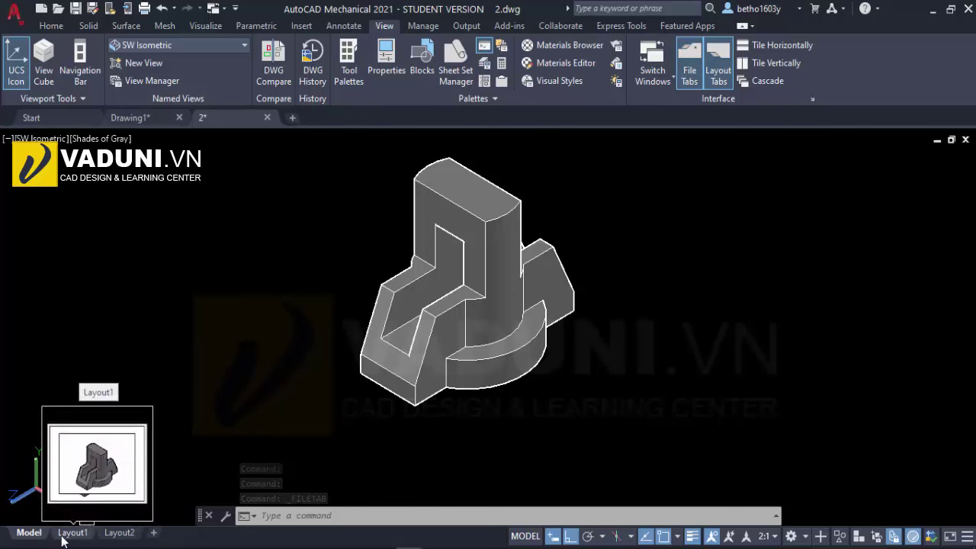
- Hide the Model and Layout tabs, keep the file tabs shown, and clear the selection
click(722, 76)
click(722, 75)
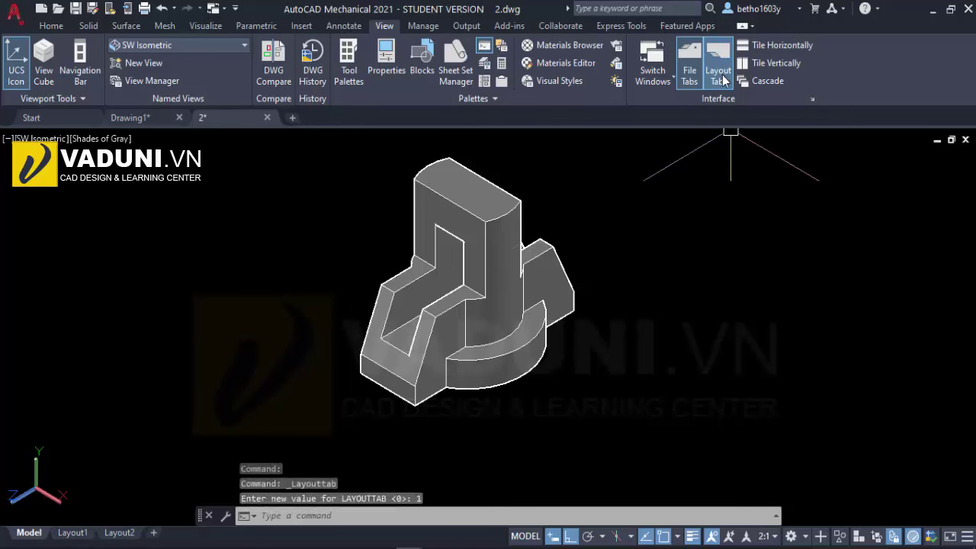
click(721, 76)
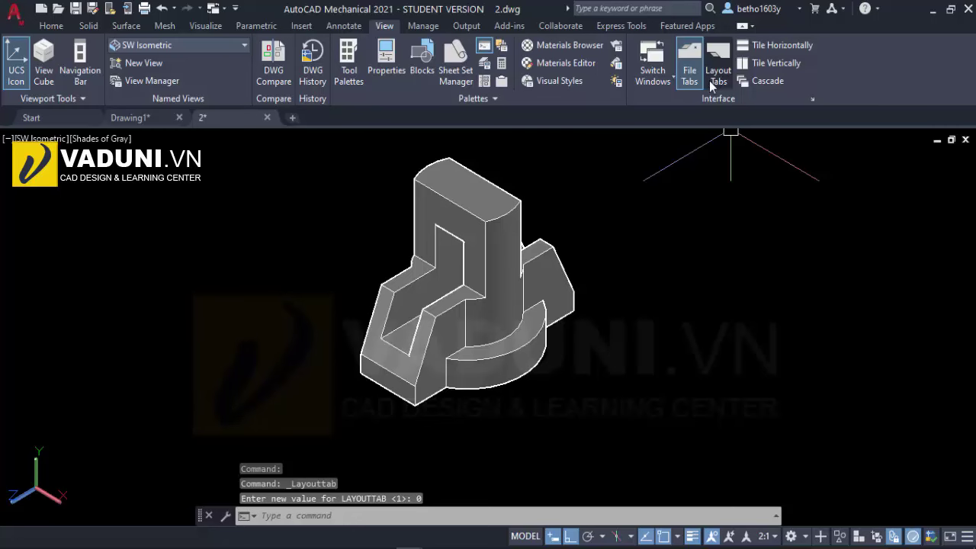
click(695, 77)
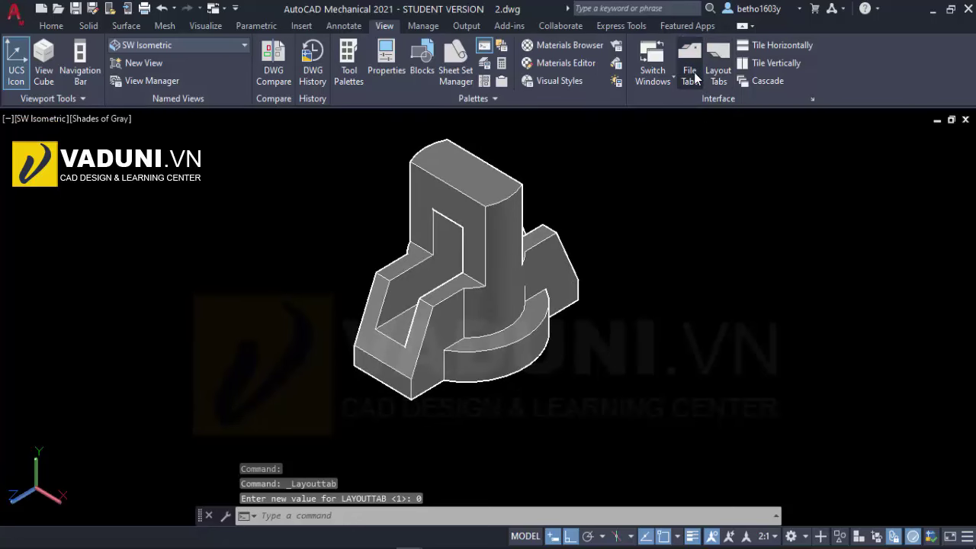
click(695, 76)
click(645, 258)
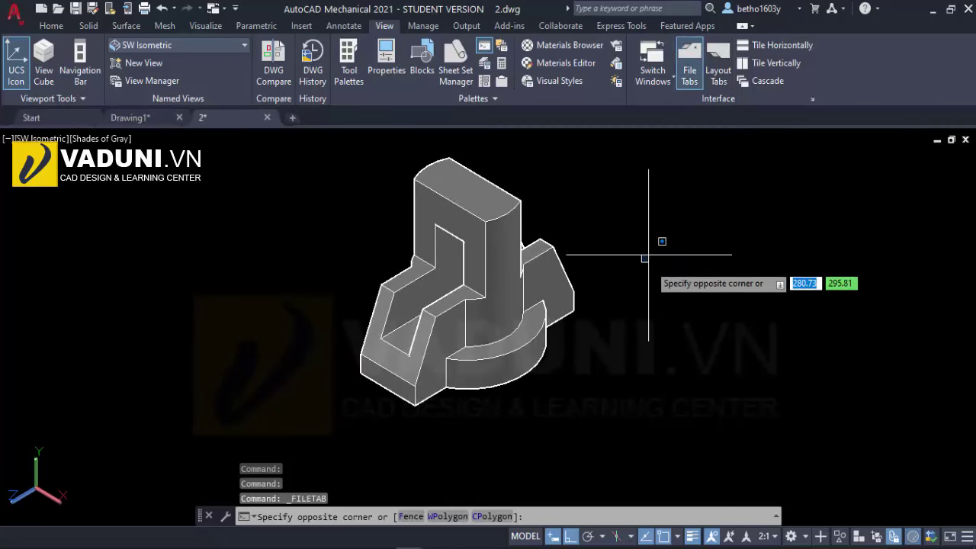
click(647, 257)
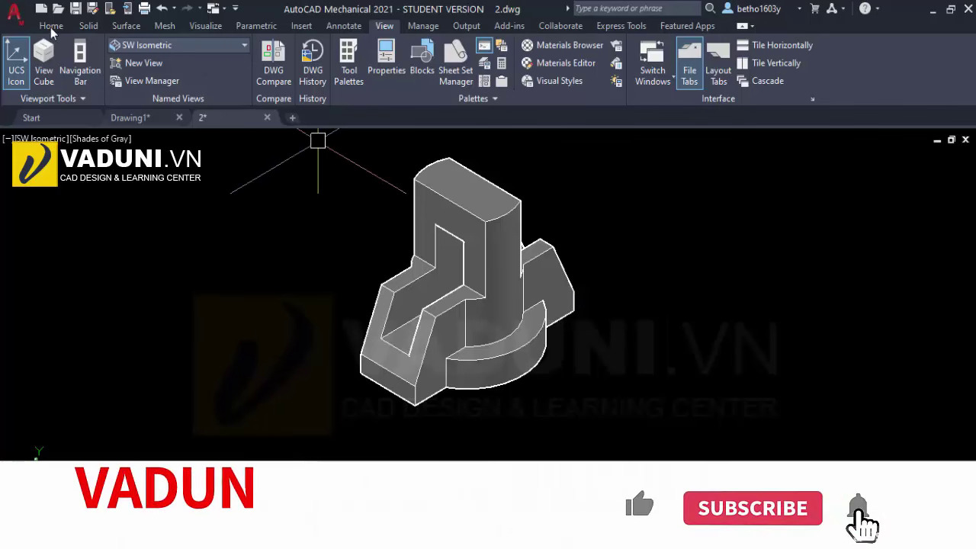
click(51, 25)
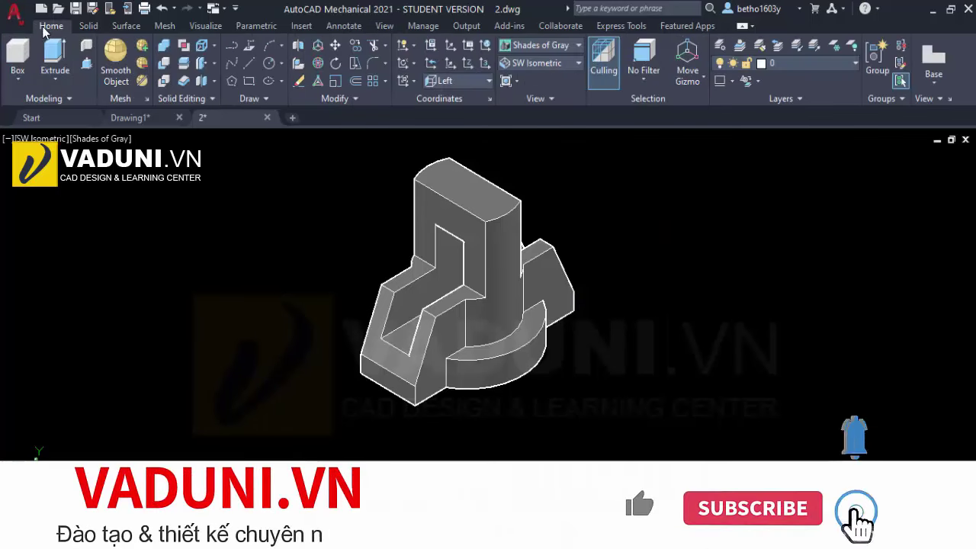